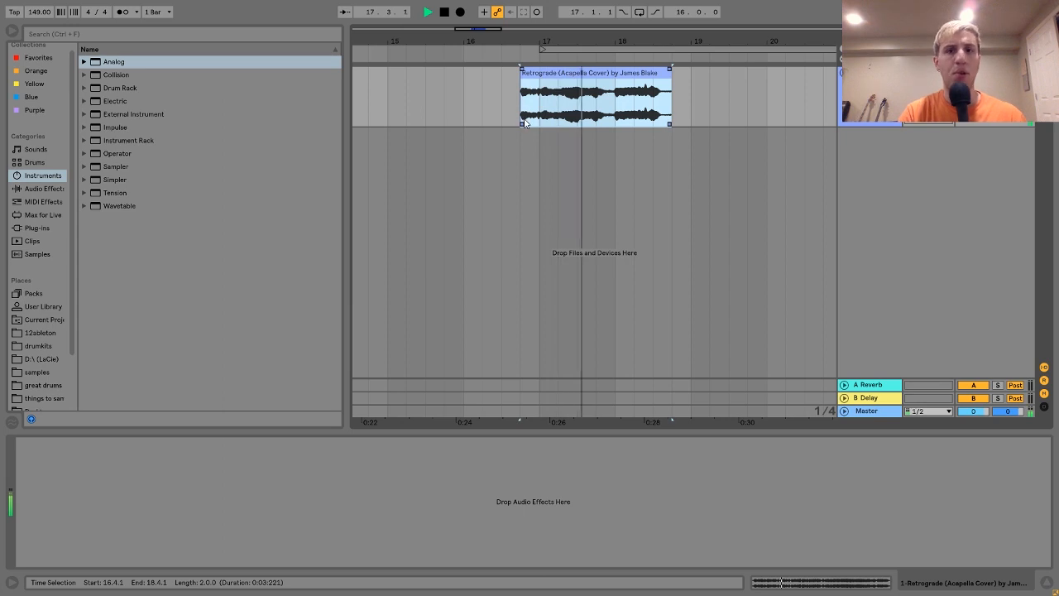
- Duplicate the beat from 18.1.1 to 18.2.1 of the vocal clip three times and extend the last copy to 19.3.1
{"action": "key", "text": "space"}
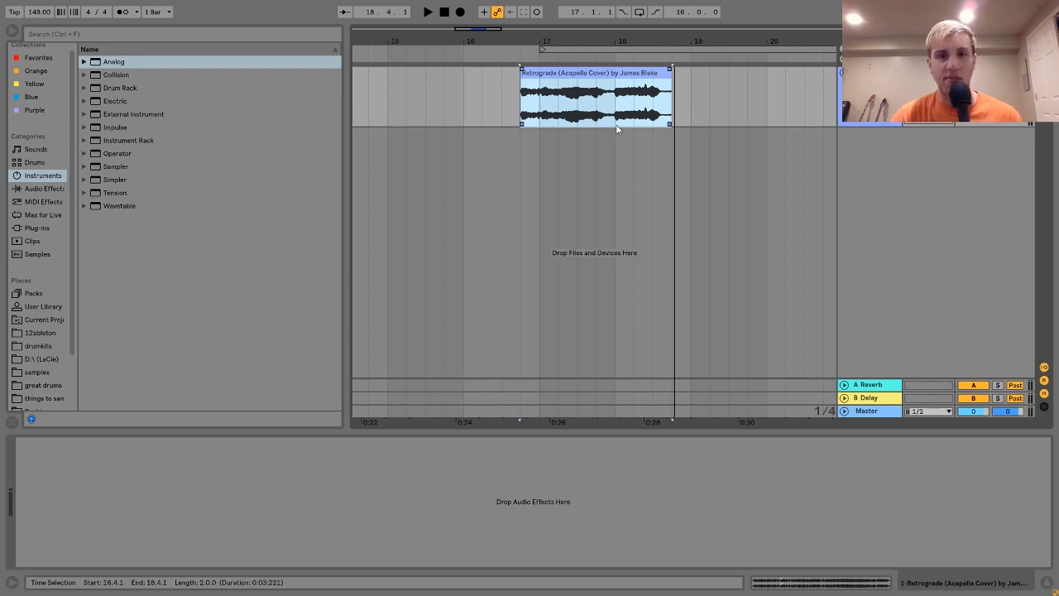
{"action": "left_click_drag", "start_coordinate": [617, 116], "coordinate": [633, 88]}
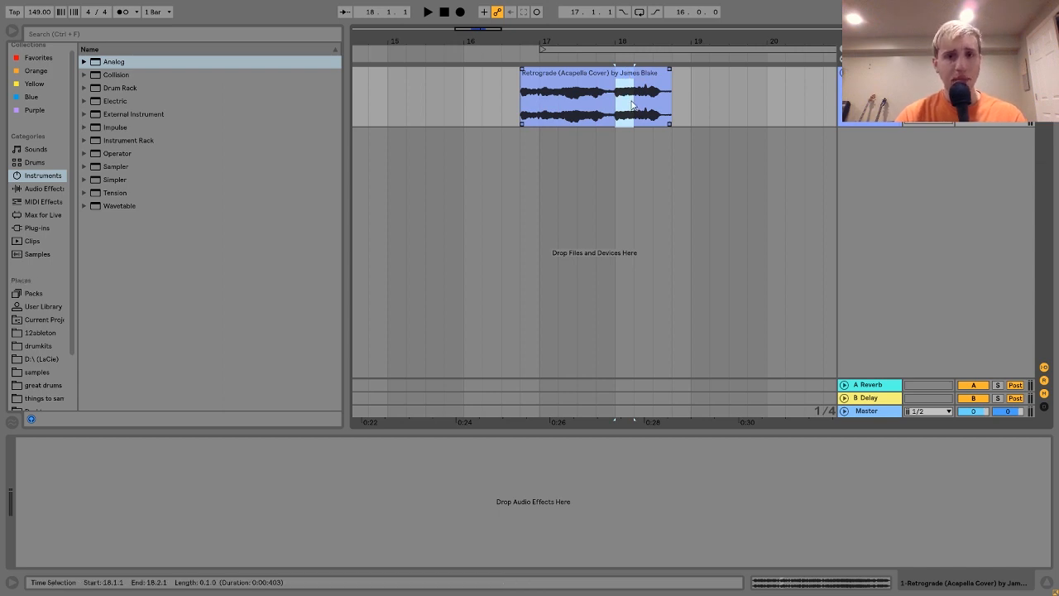
{"action": "key", "text": "ctrl+d"}
{"action": "key", "text": "ctrl+d"}
{"action": "key", "text": "ctrl+d"}
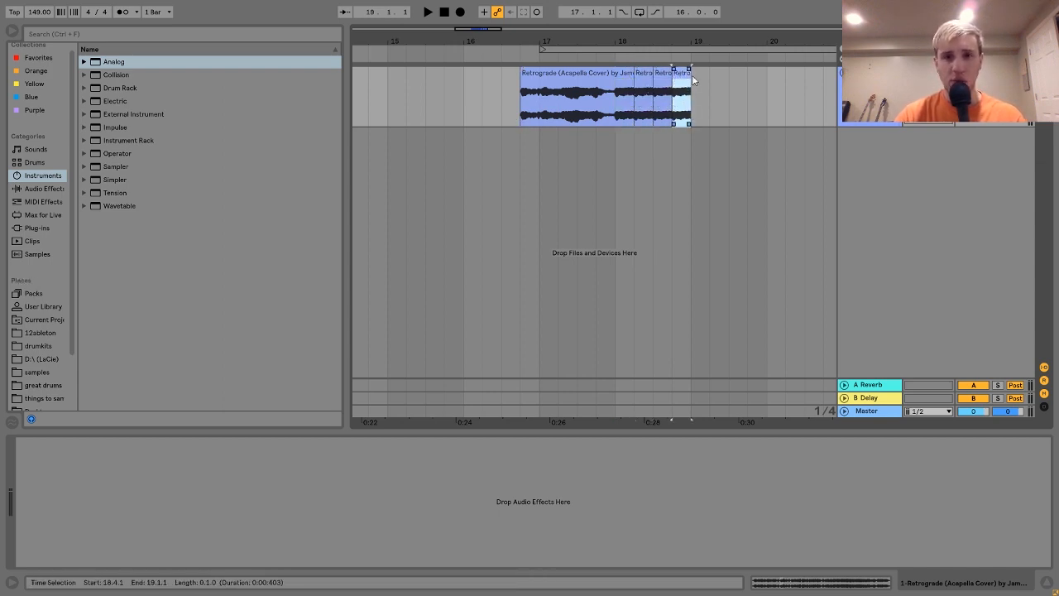
{"action": "left_click_drag", "start_coordinate": [692, 80], "coordinate": [728, 80]}
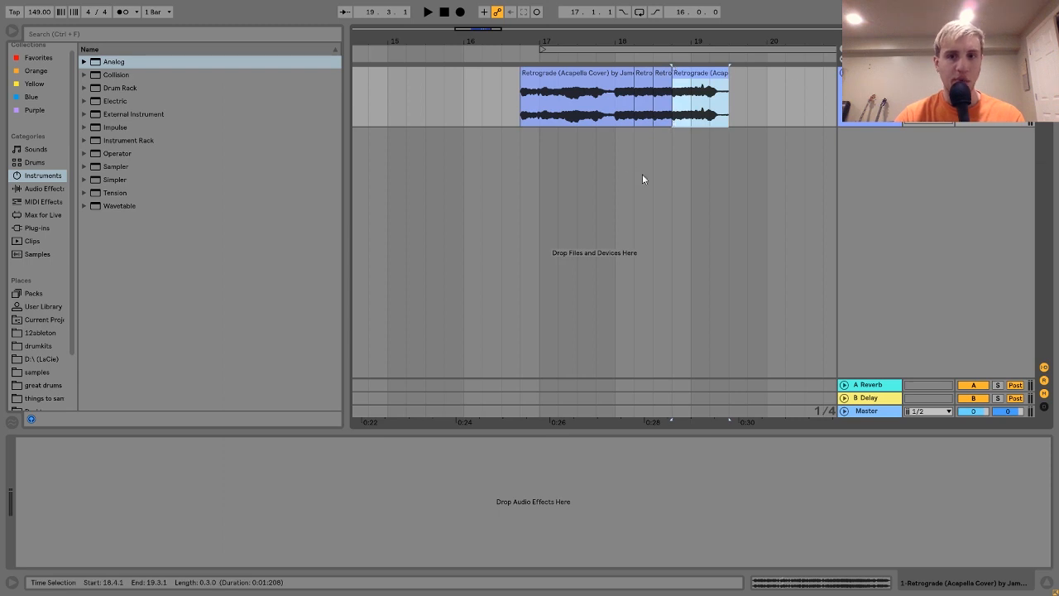
- Play the edited vocal from the start of its first clip and again from 18.1.1
{"action": "left_click", "coordinate": [582, 78]}
{"action": "key", "text": "space"}
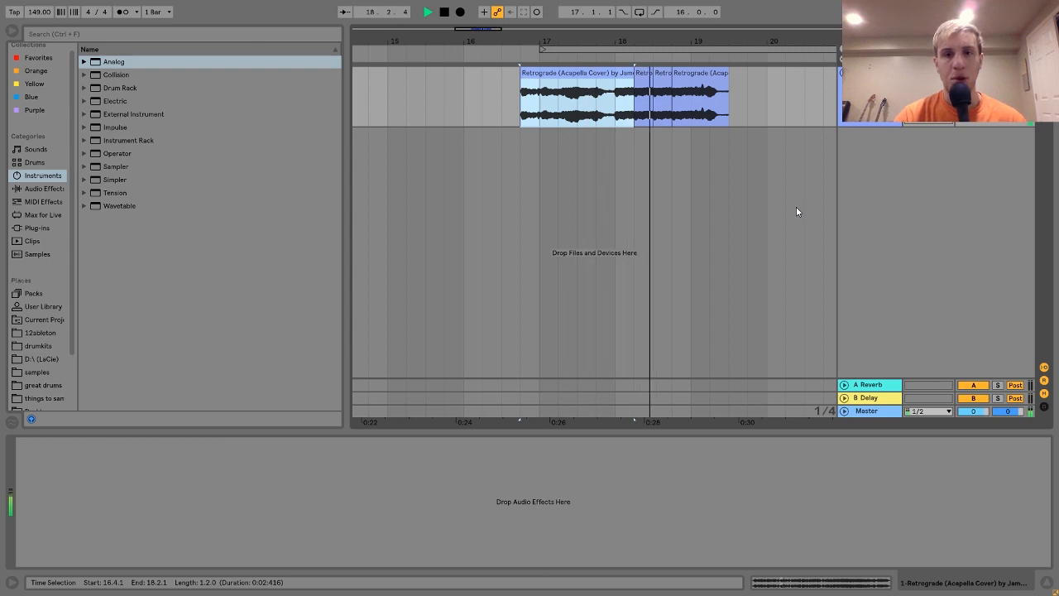
{"action": "key", "text": "space"}
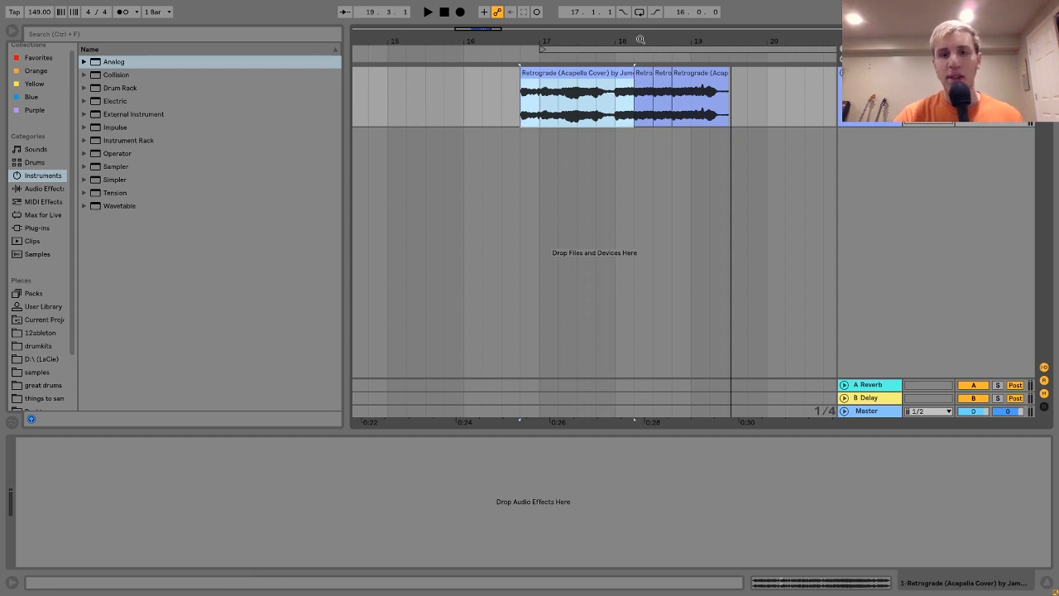
{"action": "left_click", "coordinate": [613, 118]}
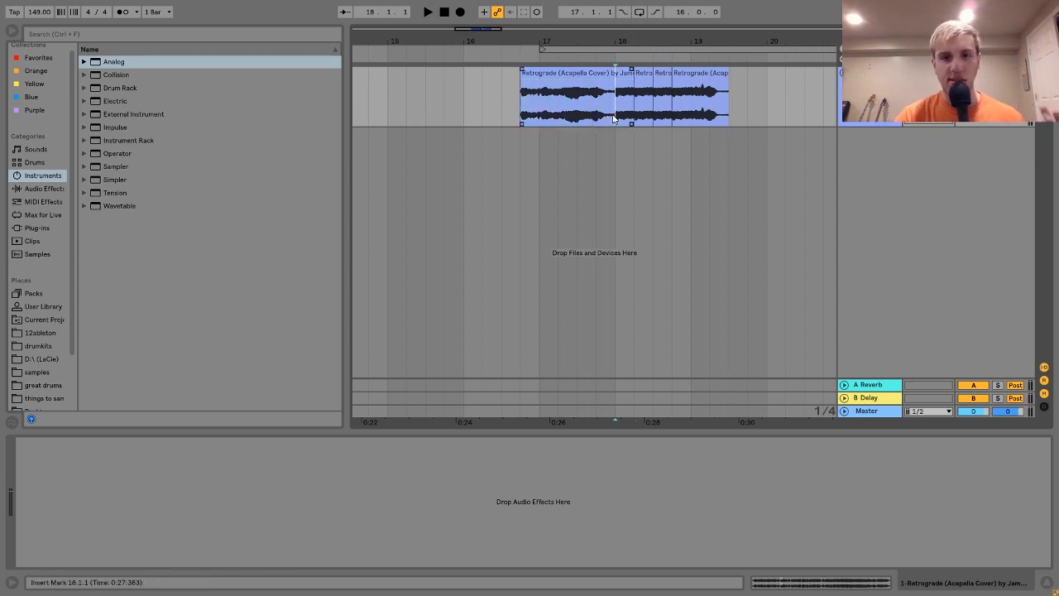
{"action": "key", "text": "space"}
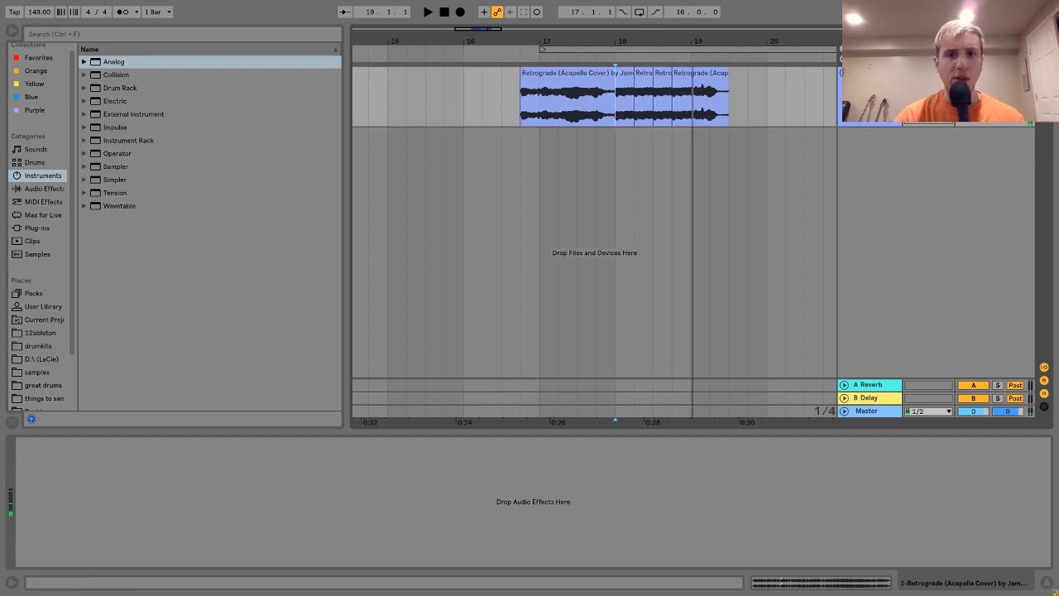
- Add short crossfades at the vocal clip joins at 18.2, 18.3 and 18.4, and play the result
{"action": "left_click_drag", "start_coordinate": [642, 39], "coordinate": [652, 46]}
{"action": "left_click", "coordinate": [643, 72]}
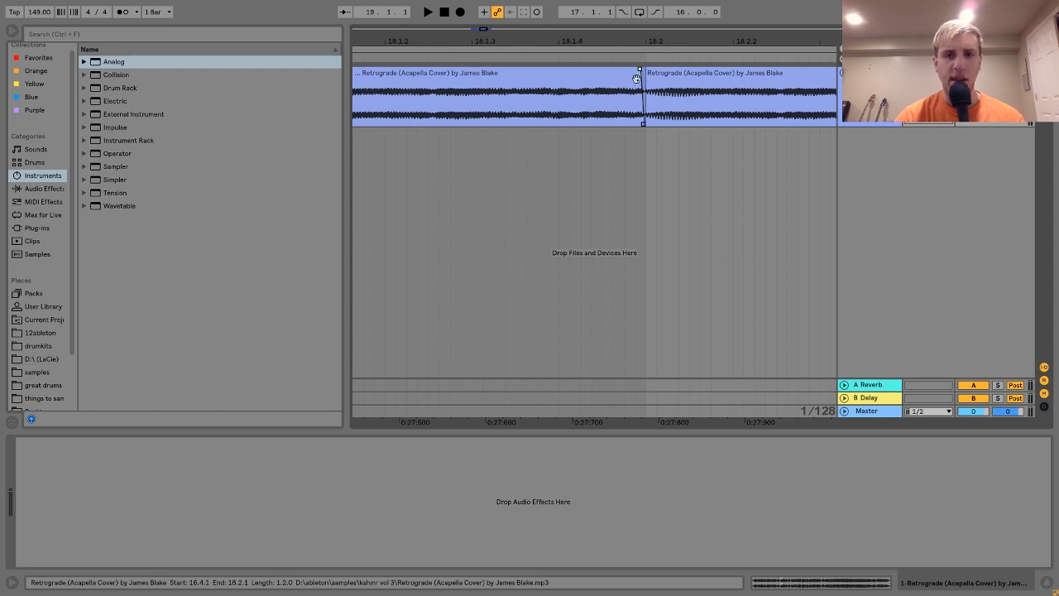
{"action": "scroll", "coordinate": [657, 72], "scroll_direction": "right", "scroll_amount": 10}
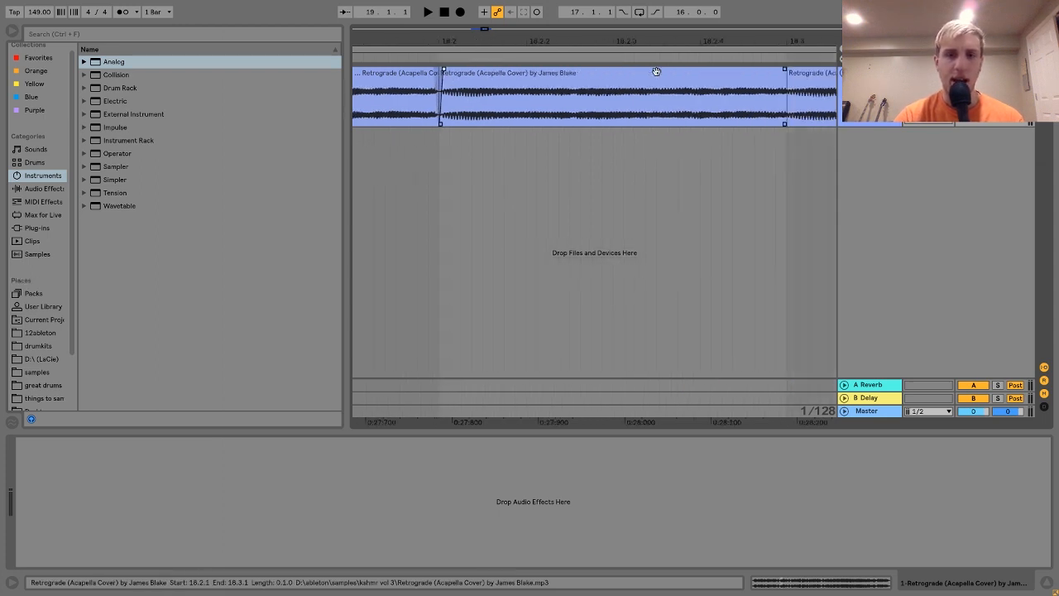
{"action": "scroll", "coordinate": [657, 72], "scroll_direction": "left", "scroll_amount": 3}
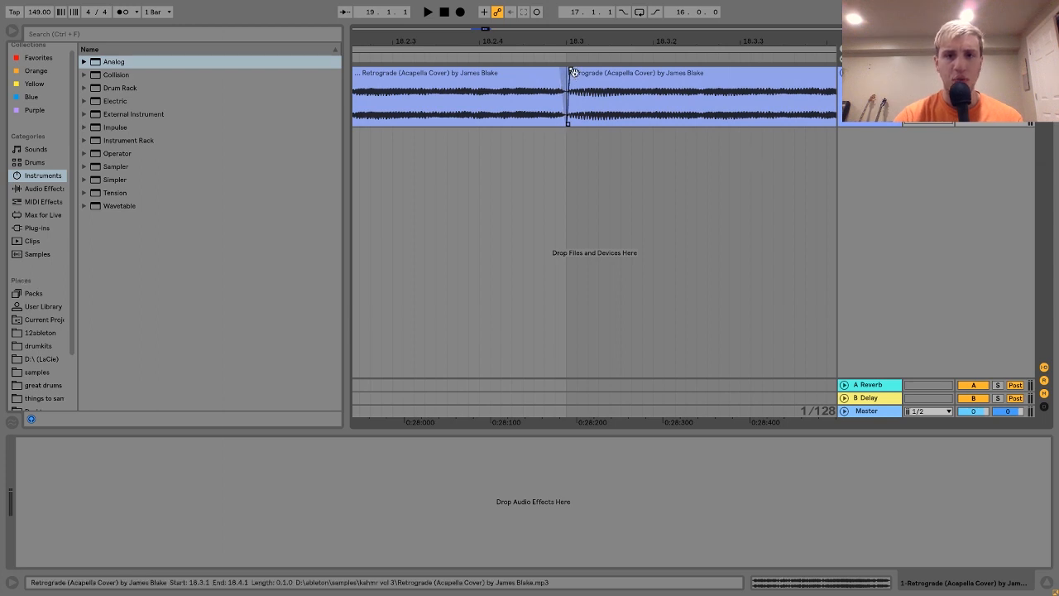
{"action": "scroll", "coordinate": [571, 73], "scroll_direction": "right", "scroll_amount": 5}
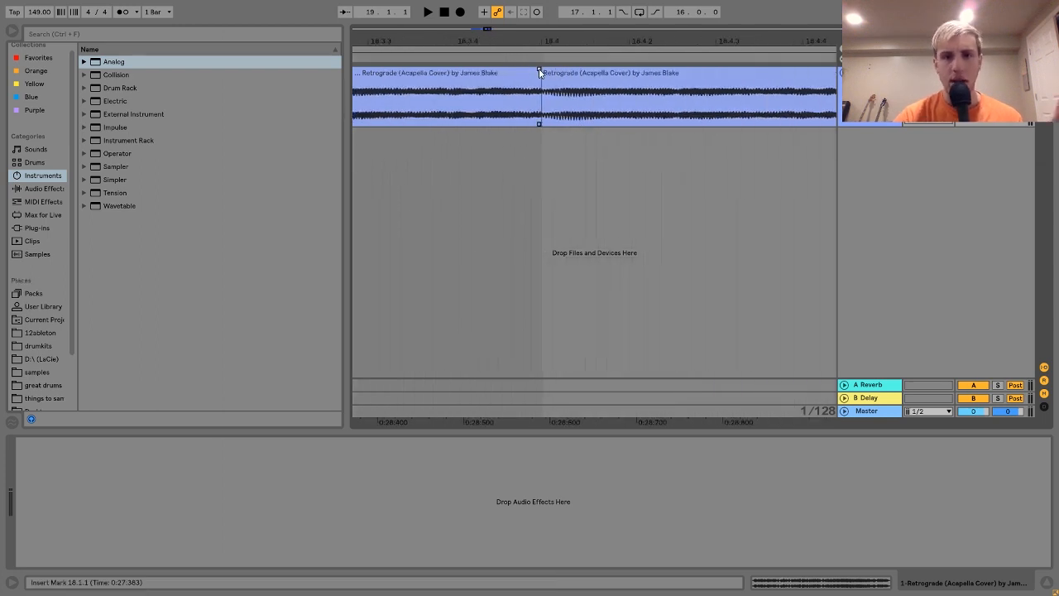
{"action": "left_click_drag", "start_coordinate": [545, 70], "coordinate": [710, 10]}
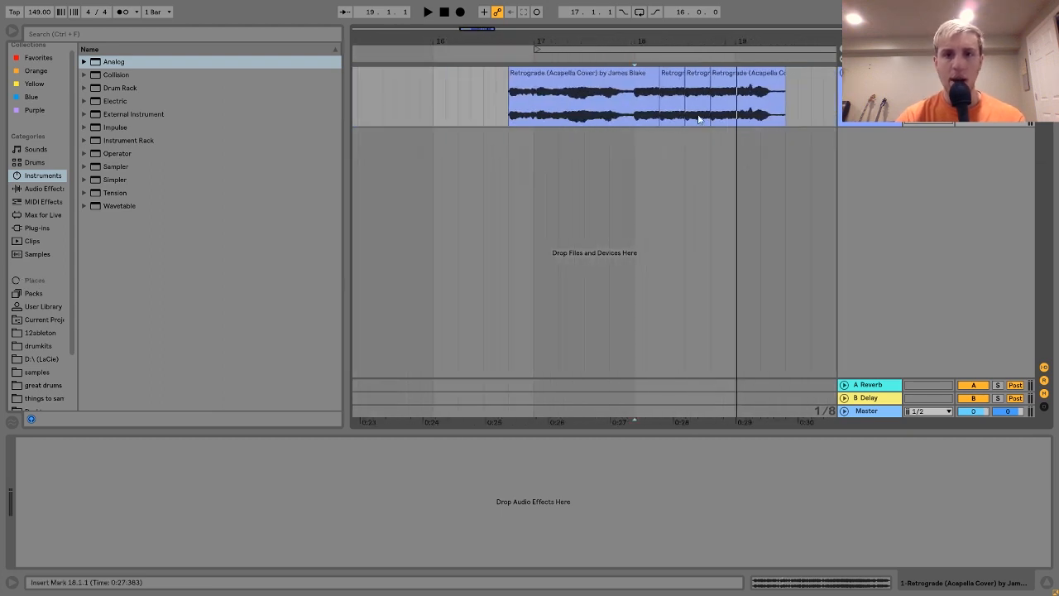
{"action": "key", "text": "space"}
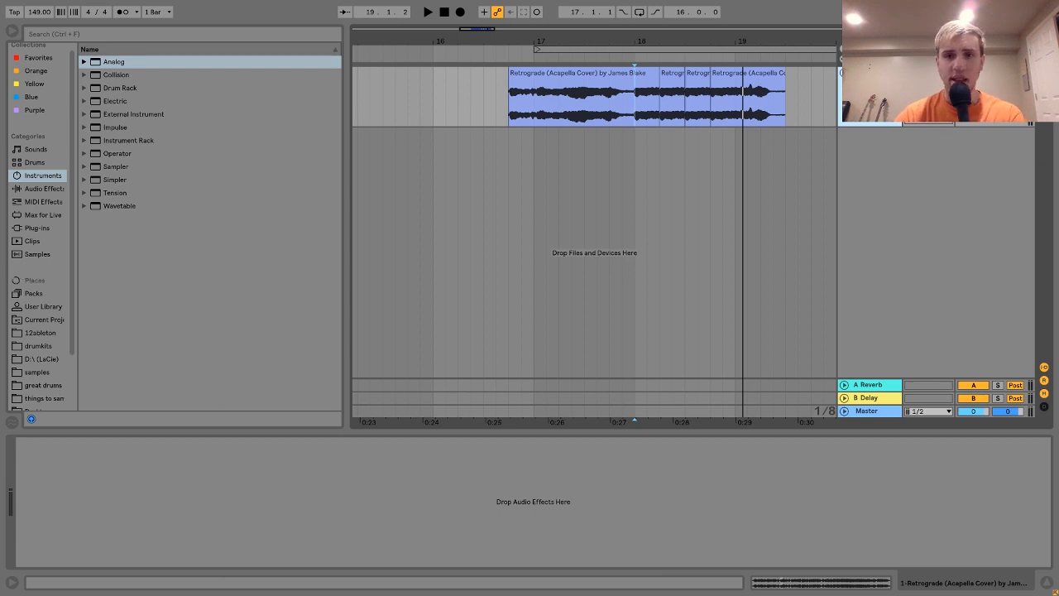
- Insert three new audio tracks below the vocal track
{"action": "key", "text": "ctrl+t"}
{"action": "key", "text": "ctrl+t"}
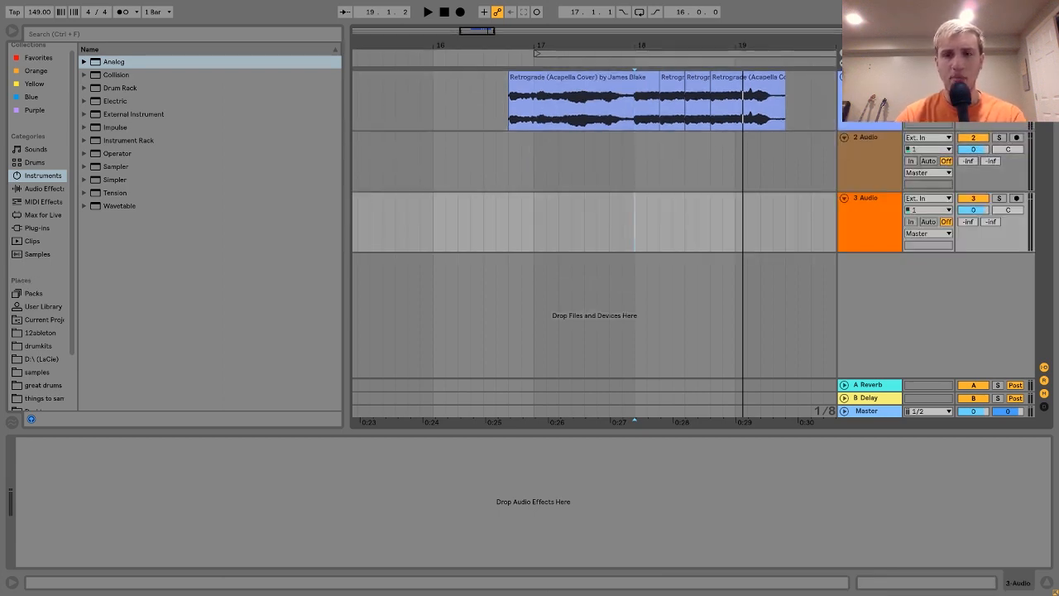
{"action": "key", "text": "ctrl+t"}
- Move the repeated clips starting at 18.2.1, 18.3.1 and 18.4.1 onto tracks 2, 3 and 4 respectively, keeping their timing
{"action": "left_click", "coordinate": [680, 80]}
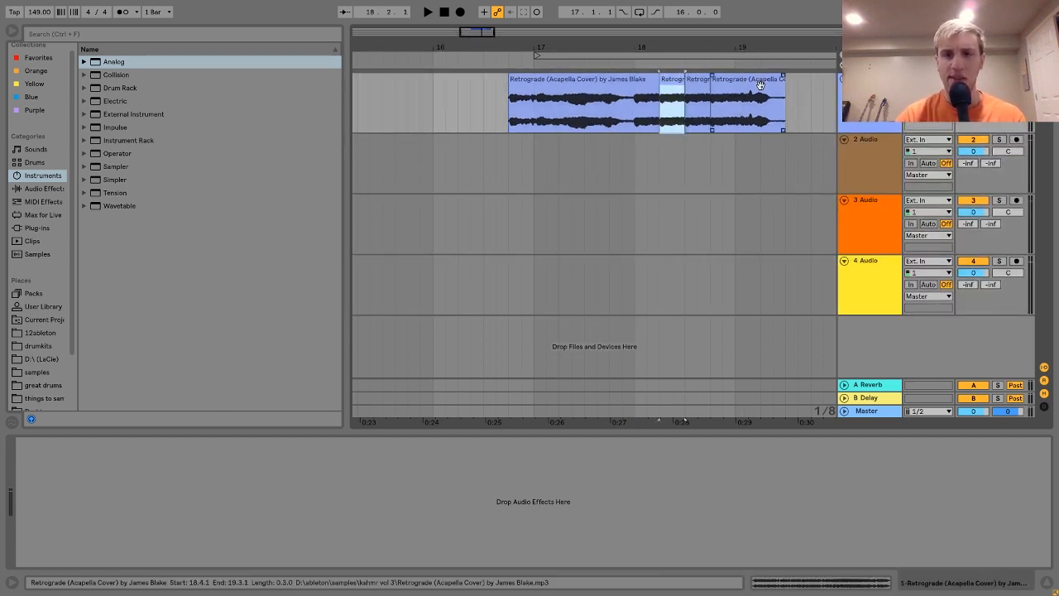
{"action": "left_click", "coordinate": [760, 85], "text": "shift"}
{"action": "left_click_drag", "start_coordinate": [761, 89], "coordinate": [706, 152]}
{"action": "left_click", "coordinate": [706, 151]}
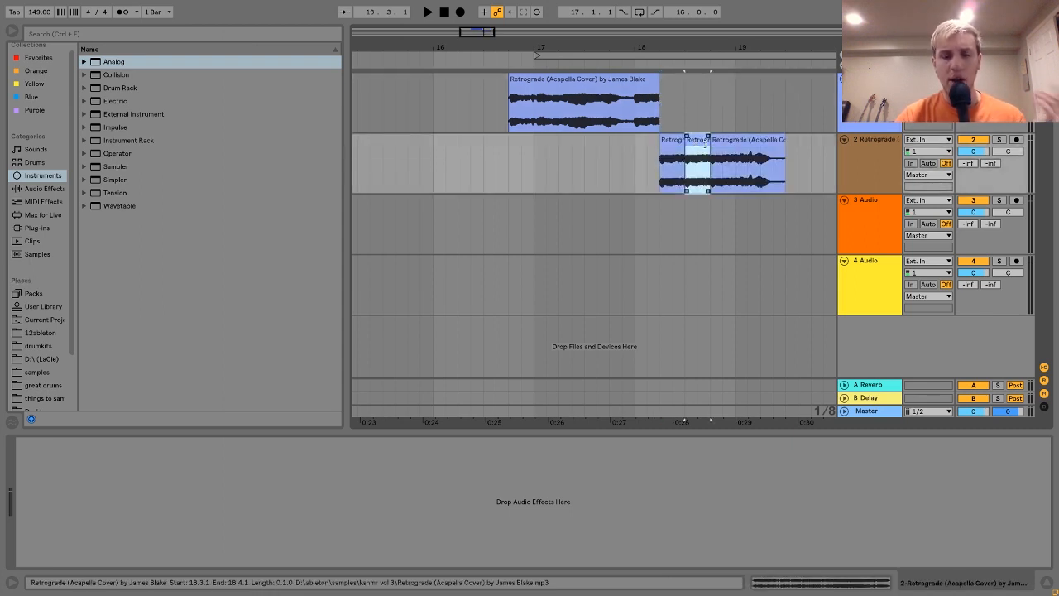
{"action": "left_click", "coordinate": [741, 143], "text": "shift"}
{"action": "left_click_drag", "start_coordinate": [742, 142], "coordinate": [732, 278]}
{"action": "left_click", "coordinate": [743, 202]}
- Extend the clip ends so the vocals overlap: track 1 to 18.4.1, track 2 to 19.1.1 and track 3 to 19.2.1
{"action": "left_click", "coordinate": [653, 82]}
{"action": "left_click_drag", "start_coordinate": [656, 80], "coordinate": [708, 80]}
{"action": "left_click", "coordinate": [681, 151]}
{"action": "left_click_drag", "start_coordinate": [682, 150], "coordinate": [734, 151]}
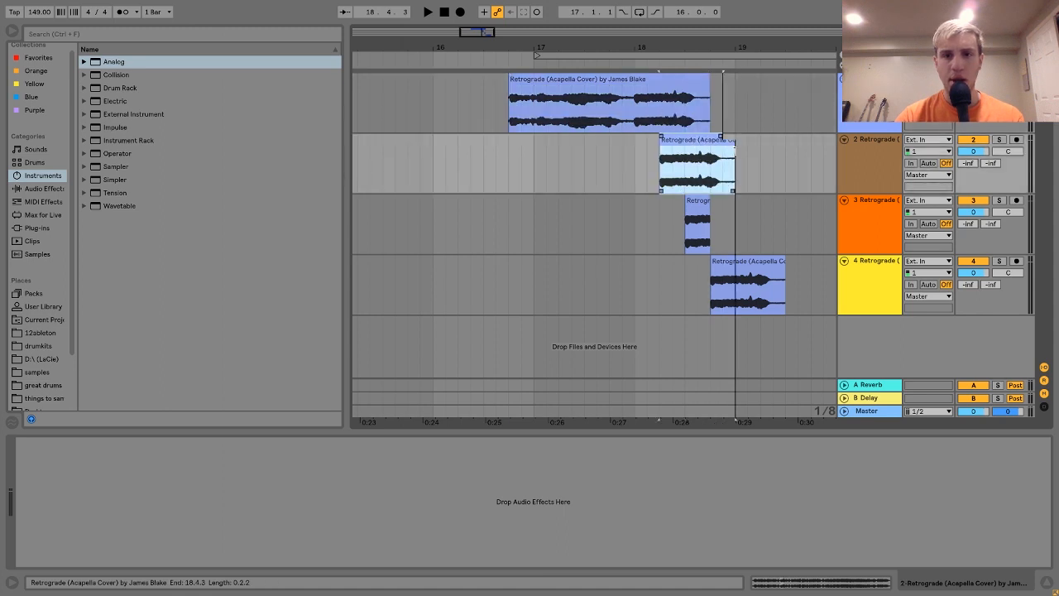
{"action": "left_click", "coordinate": [707, 204]}
{"action": "left_click_drag", "start_coordinate": [708, 203], "coordinate": [759, 204]}
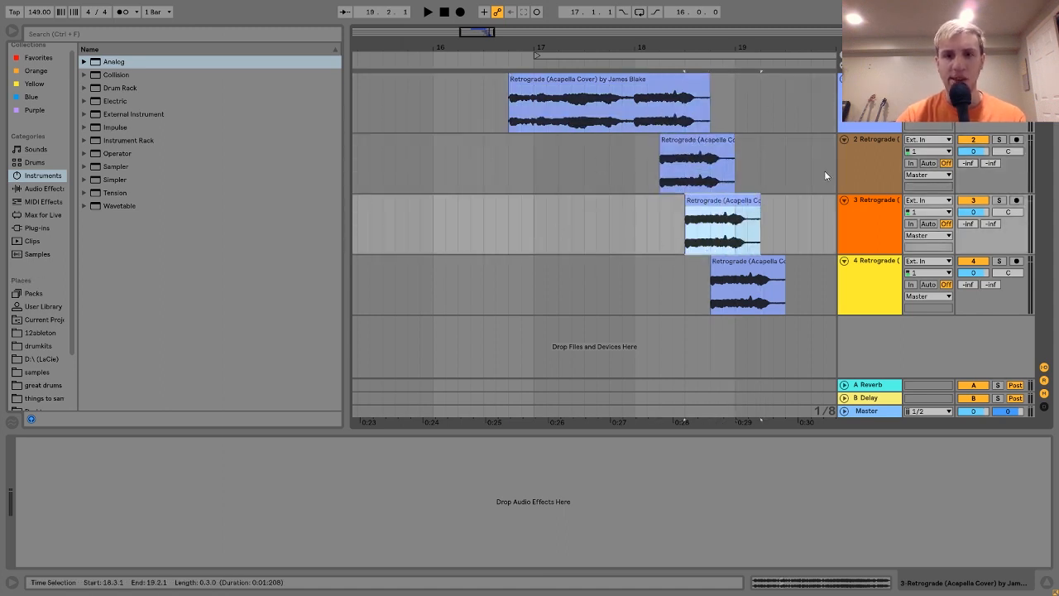
- Set the volume of tracks 2, 3 and 4 together to -13.8 dB
{"action": "left_click", "coordinate": [867, 147]}
{"action": "left_click", "coordinate": [885, 264], "text": "shift"}
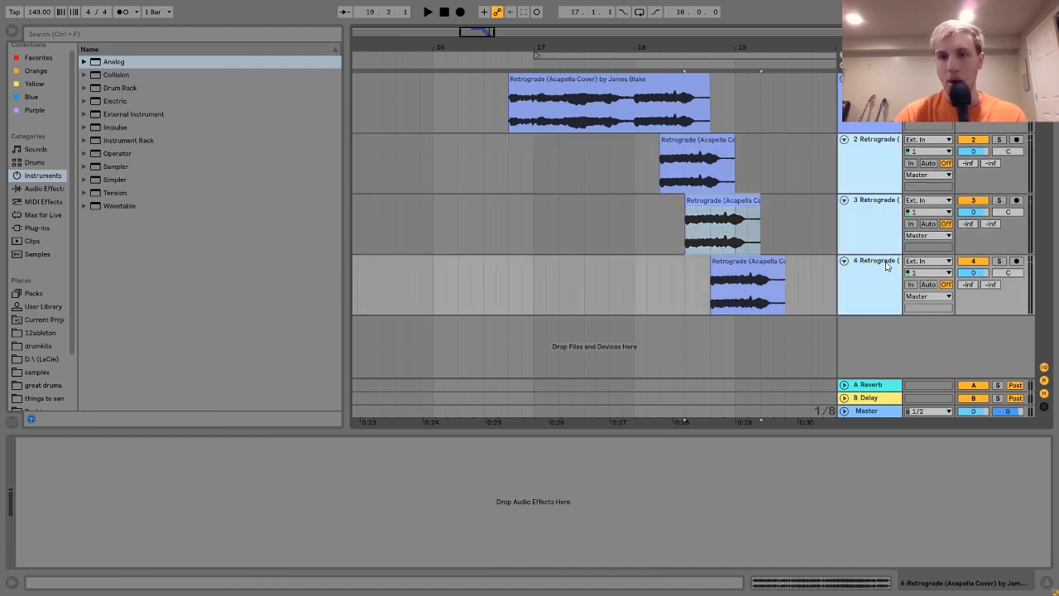
{"action": "left_click", "coordinate": [977, 154]}
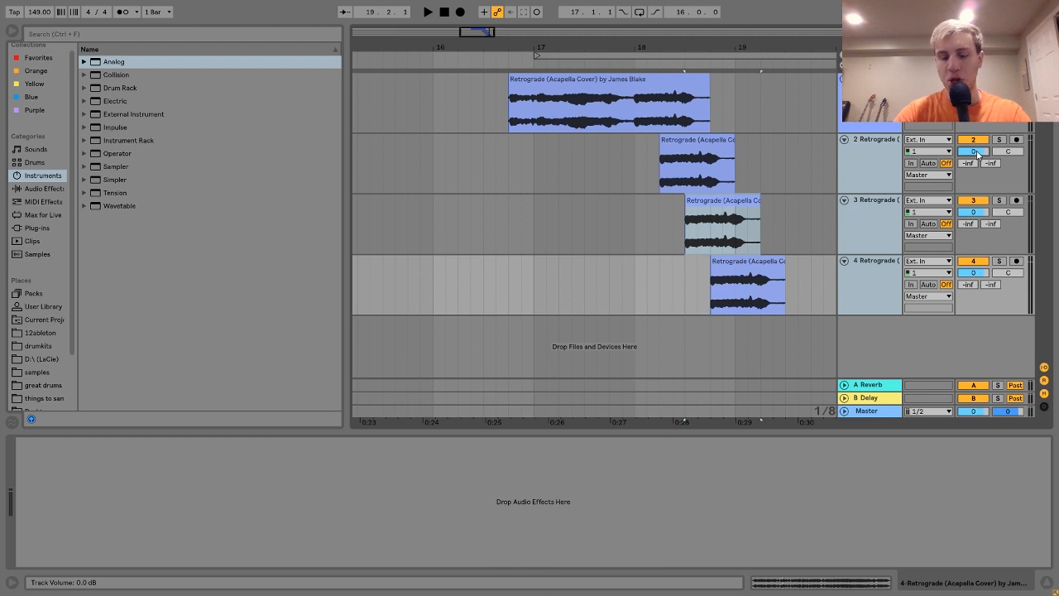
{"action": "type", "text": "-13.8"}
{"action": "key", "text": "Return"}
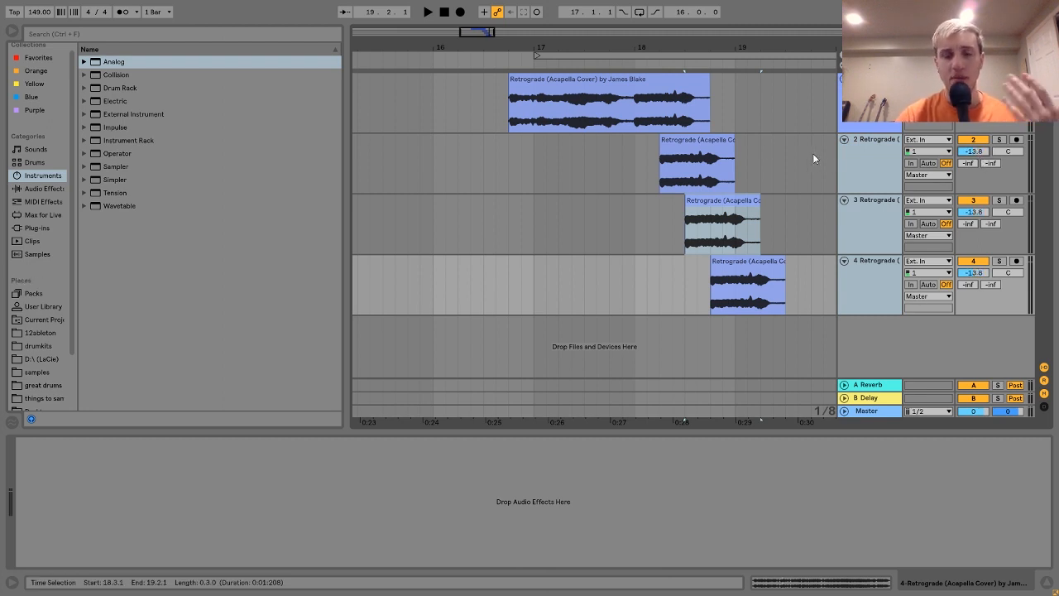
- Play the layered vocals from the start of the track 1 clip
{"action": "left_click", "coordinate": [524, 85]}
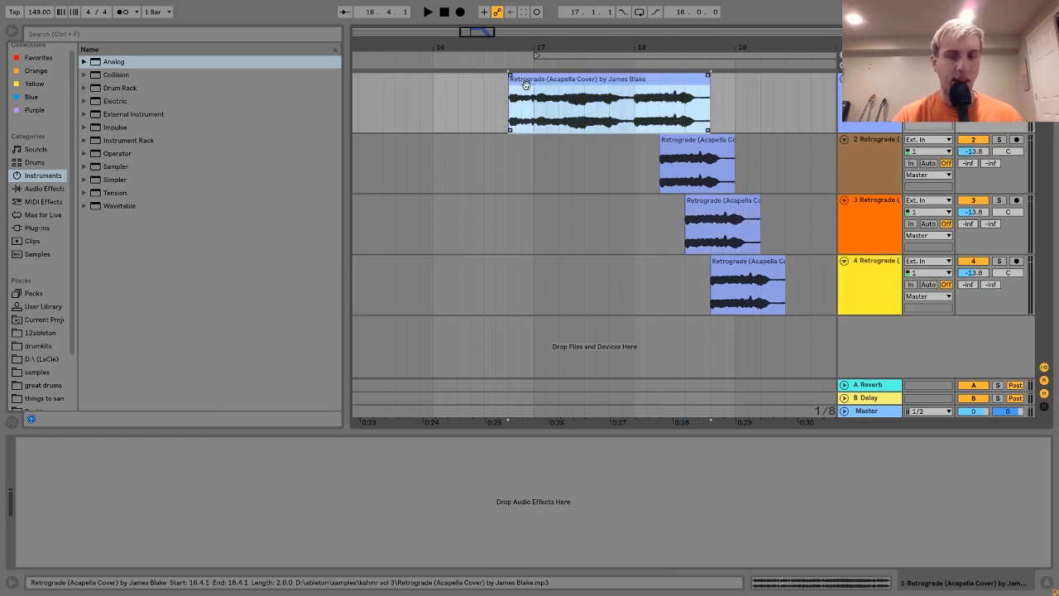
{"action": "key", "text": "space"}
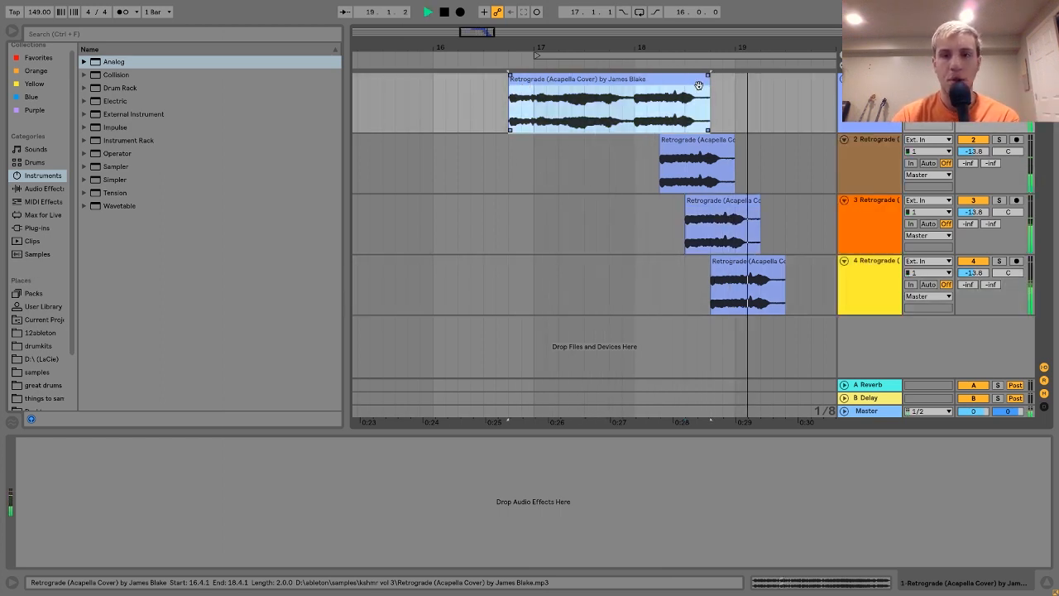
{"action": "key", "text": "space"}
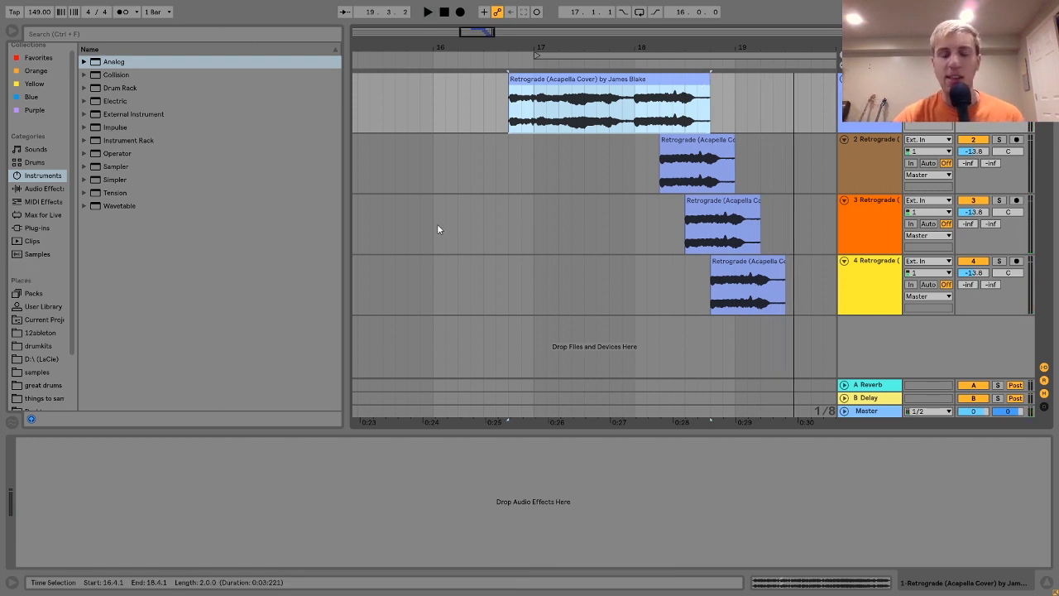
- Set the tempo to 160 BPM and play the layered vocals with the metronome on
{"action": "left_click", "coordinate": [38, 11]}
{"action": "type", "text": "160"}
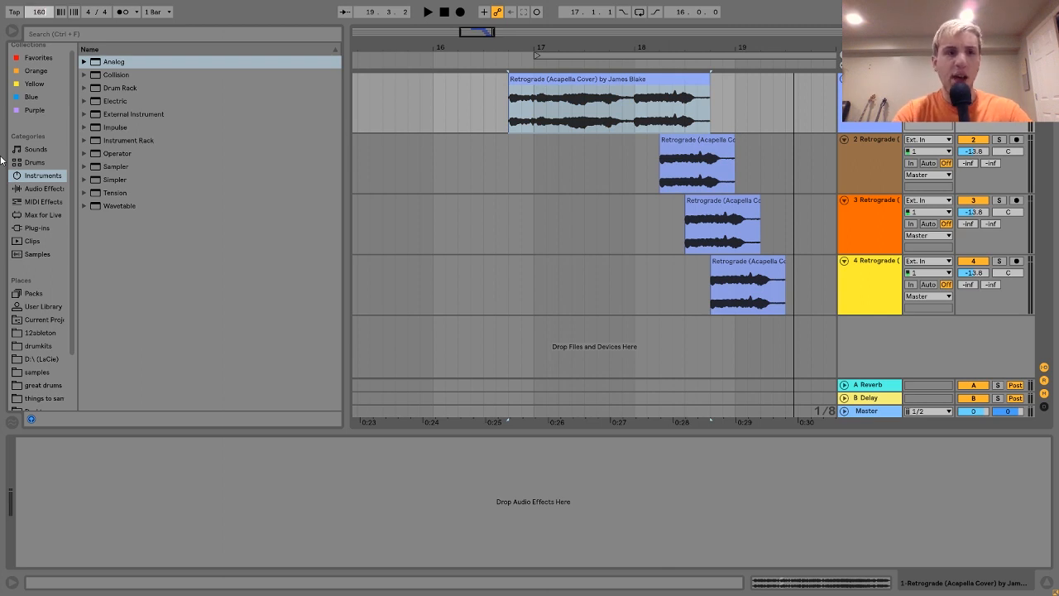
{"action": "key", "text": "Return"}
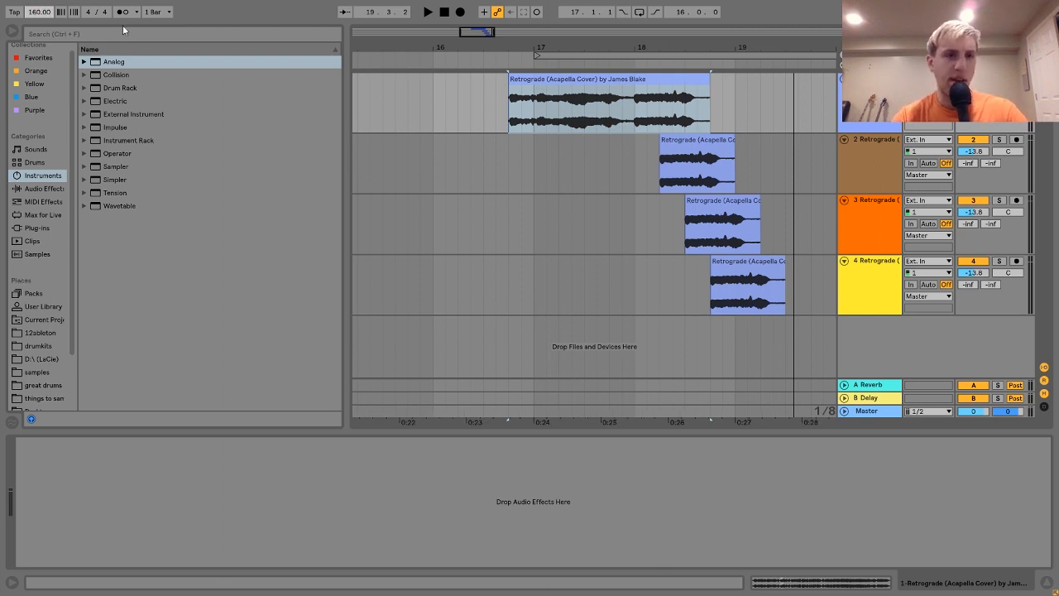
{"action": "left_click", "coordinate": [122, 12]}
{"action": "key", "text": "space"}
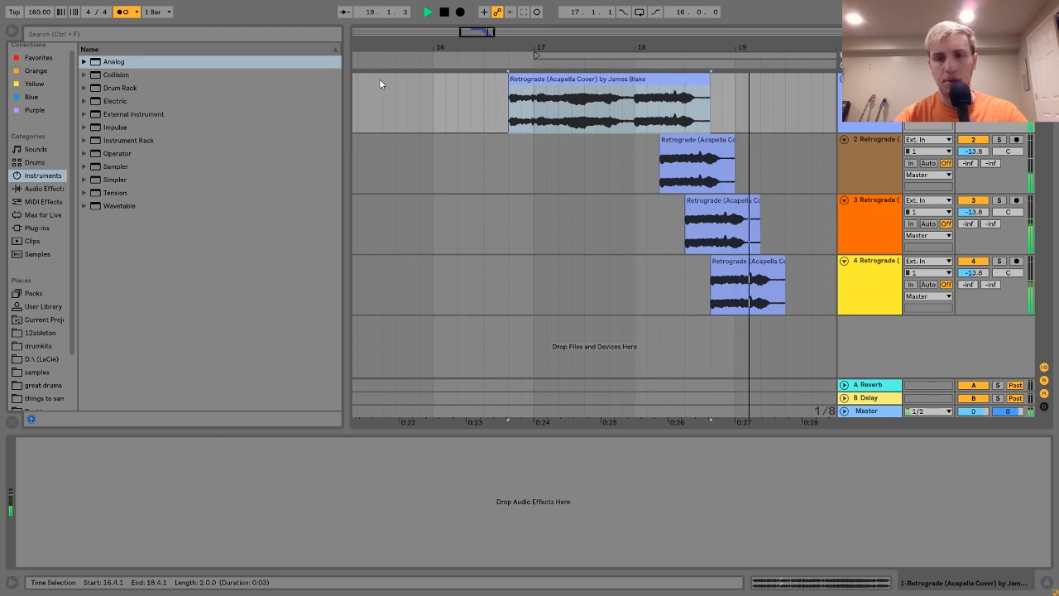
{"action": "key", "text": "space"}
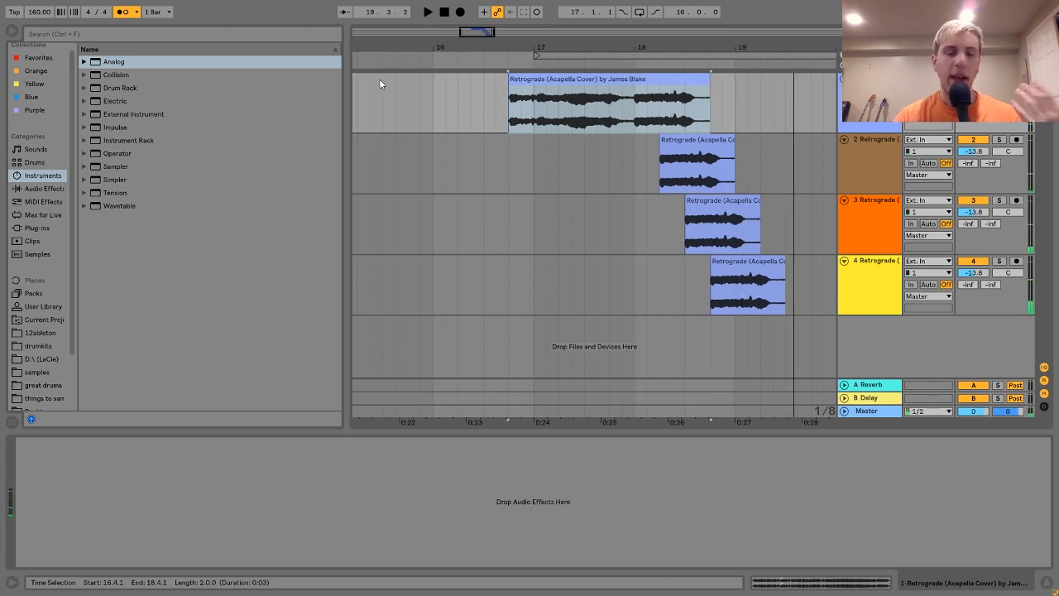
- Turn off the metronome and set the tempo to 149 BPM
{"action": "left_click", "coordinate": [121, 13]}
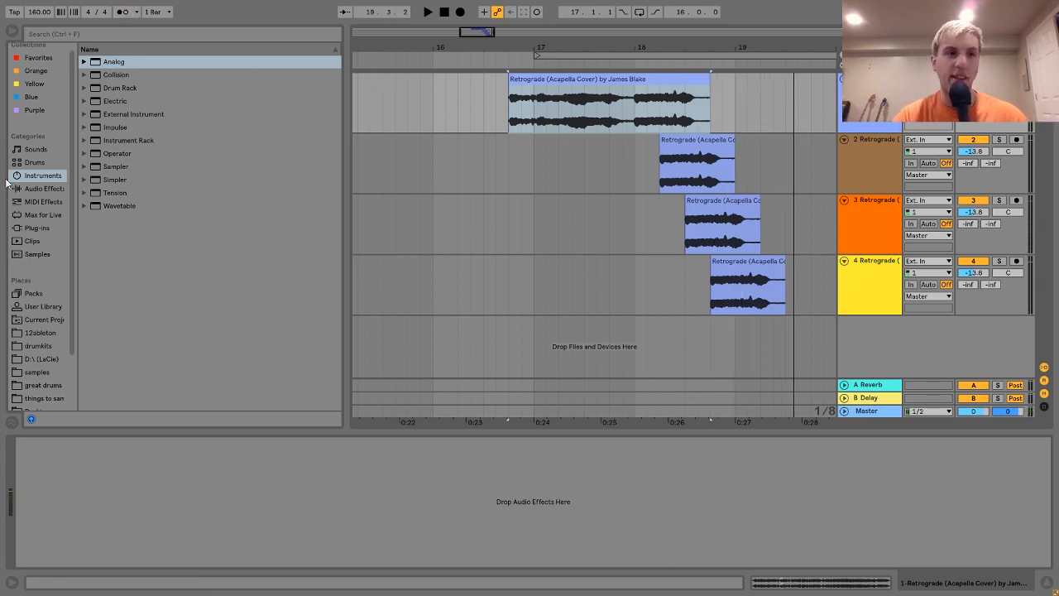
{"action": "left_click", "coordinate": [36, 16]}
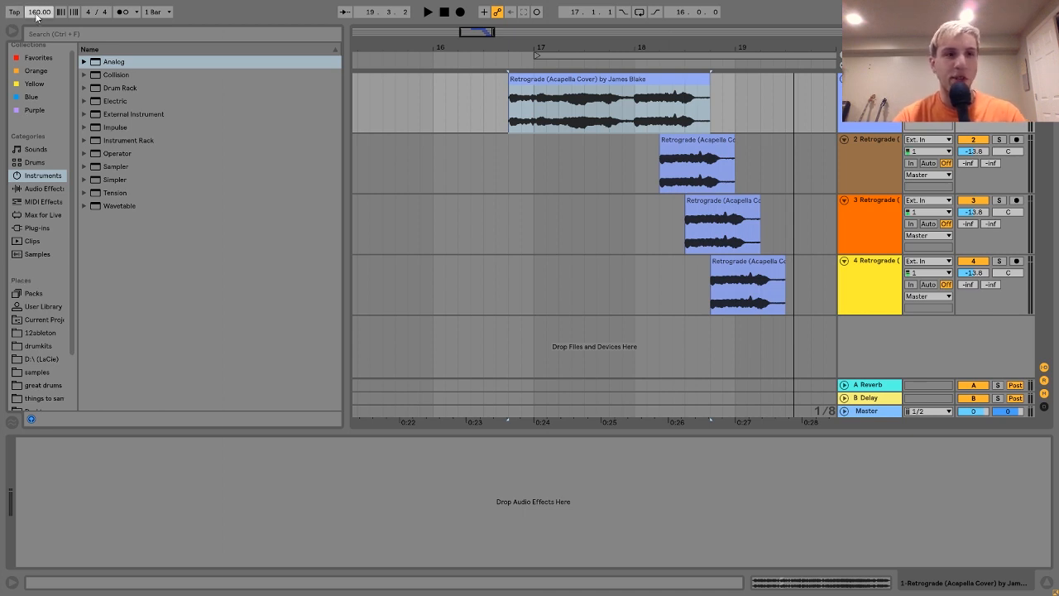
{"action": "type", "text": "149"}
{"action": "key", "text": "Return"}
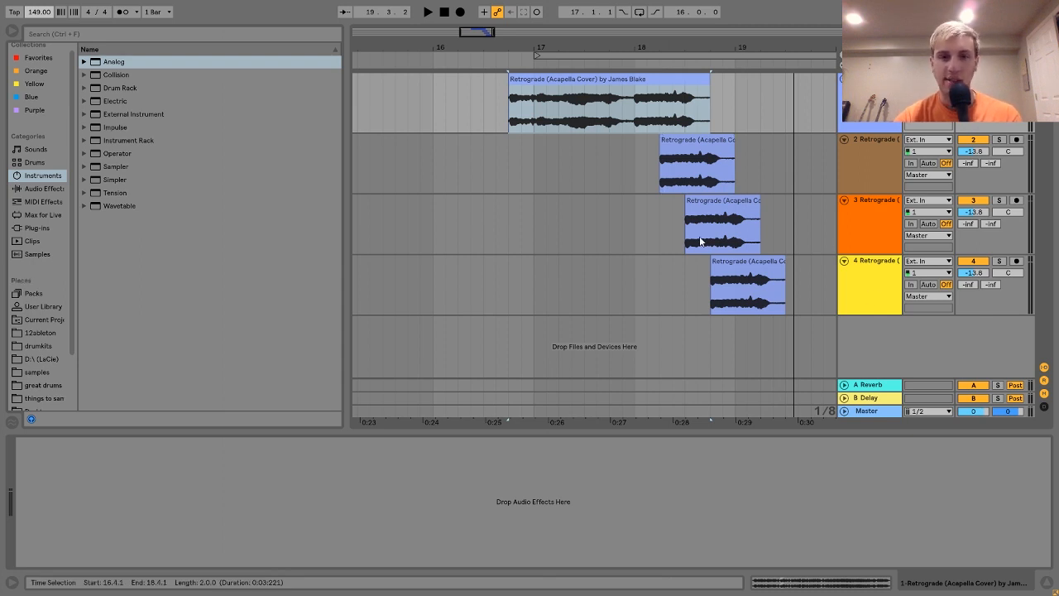
- Delete tracks 2, 3 and 4, and select the remaining vocal clip's full length from 16.4.1 to 18.4.1
{"action": "left_click", "coordinate": [876, 182]}
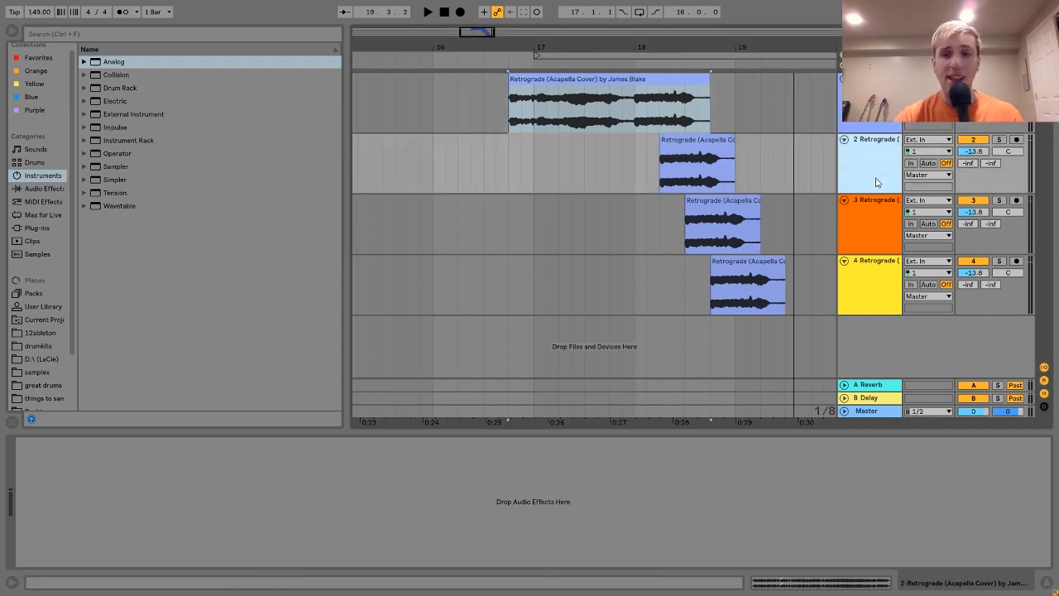
{"action": "left_click", "coordinate": [877, 290]}
{"action": "key", "text": "Delete"}
{"action": "key", "text": "Delete"}
{"action": "key", "text": "Delete"}
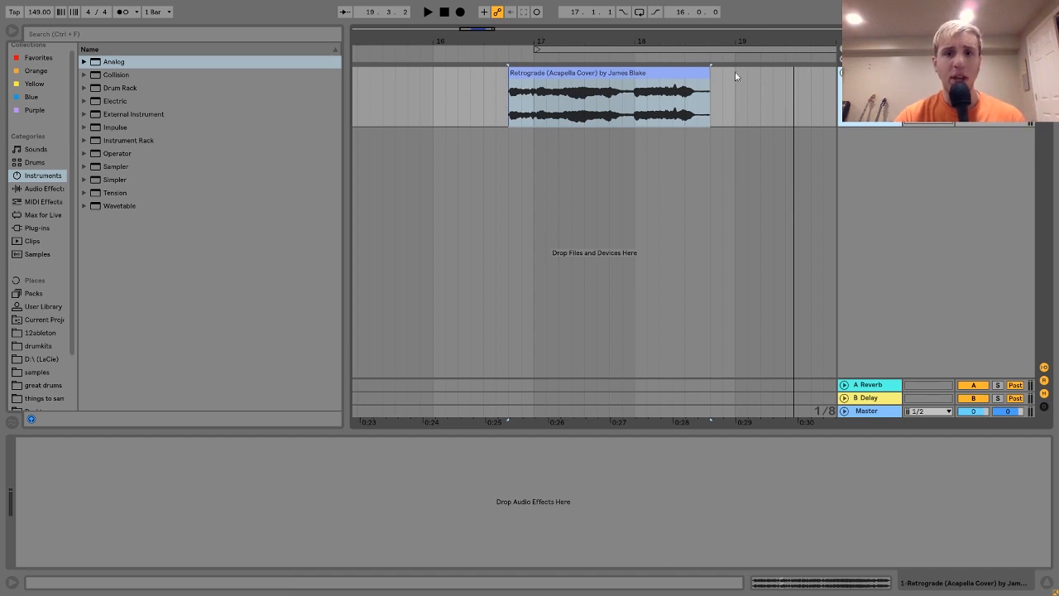
{"action": "left_click_drag", "start_coordinate": [709, 76], "coordinate": [511, 78]}
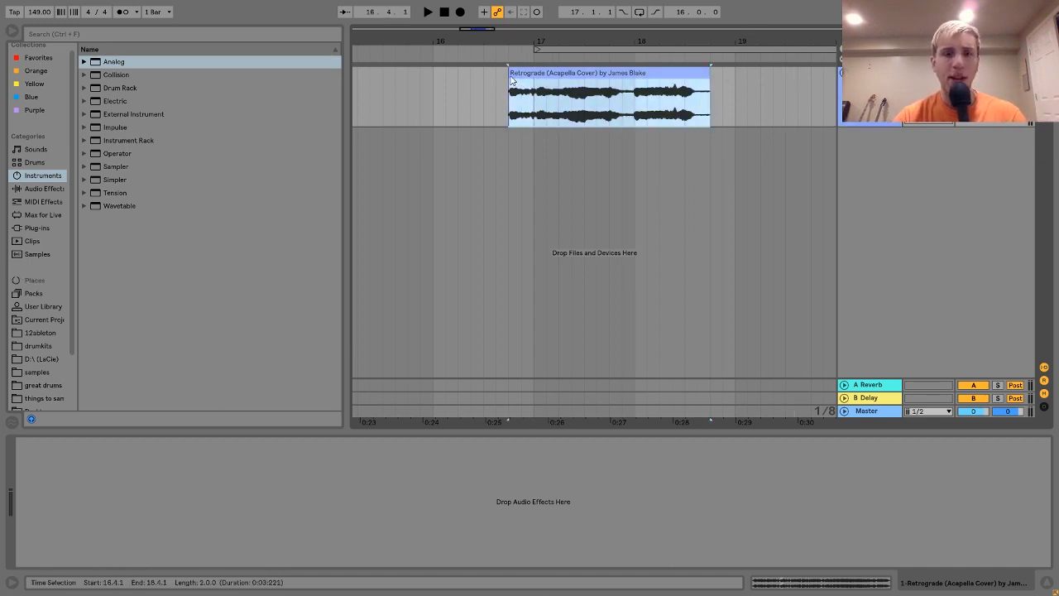
- Duplicate the two-bar vocal clip eight times back to back, filling track 1 from 16.4.1 to 34.4.1
{"action": "key", "text": "ctrl+d"}
{"action": "key", "text": "ctrl+d"}
{"action": "key", "text": "minus"}
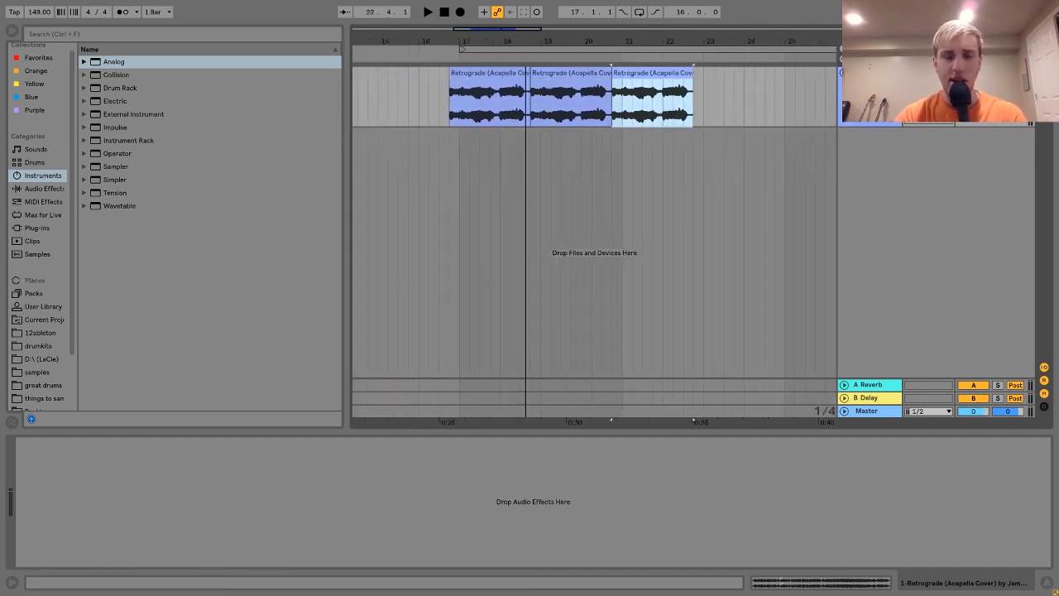
{"action": "key", "text": "ctrl+d"}
{"action": "key", "text": "ctrl+d"}
{"action": "left_click_drag", "start_coordinate": [669, 44], "coordinate": [547, 39]}
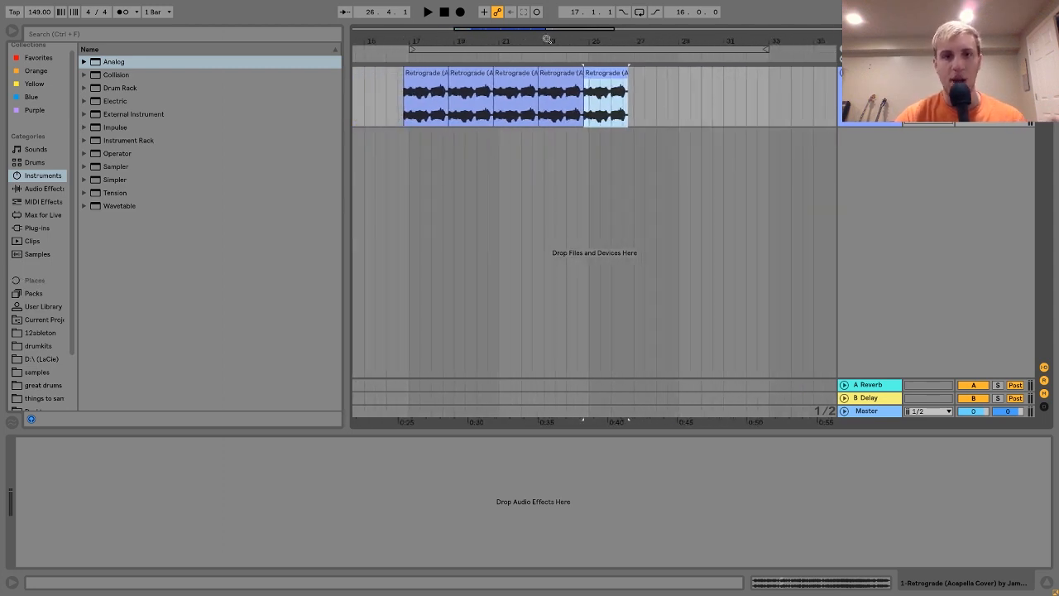
{"action": "left_click_drag", "start_coordinate": [406, 43], "coordinate": [406, 39]}
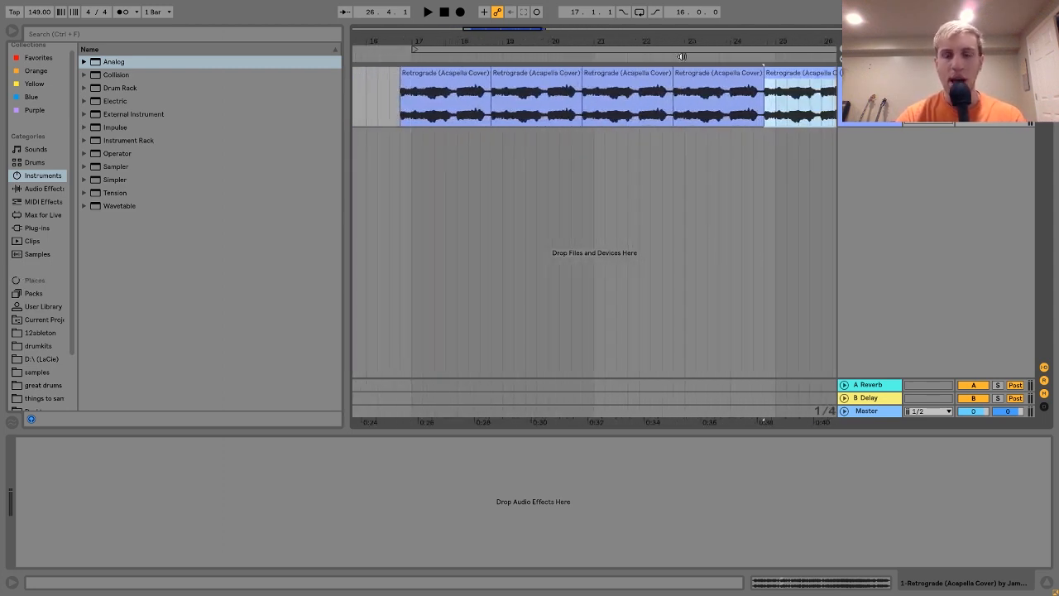
{"action": "left_click_drag", "start_coordinate": [754, 37], "coordinate": [634, 27]}
{"action": "key", "text": "ctrl+d"}
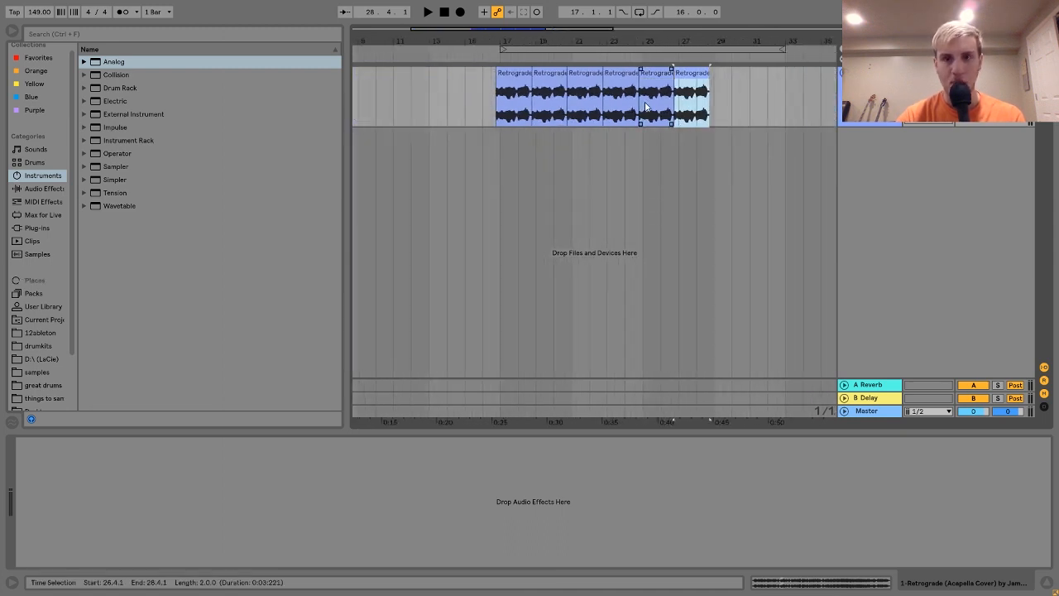
{"action": "key", "text": "ctrl+d"}
{"action": "key", "text": "ctrl+d"}
{"action": "key", "text": "ctrl+d"}
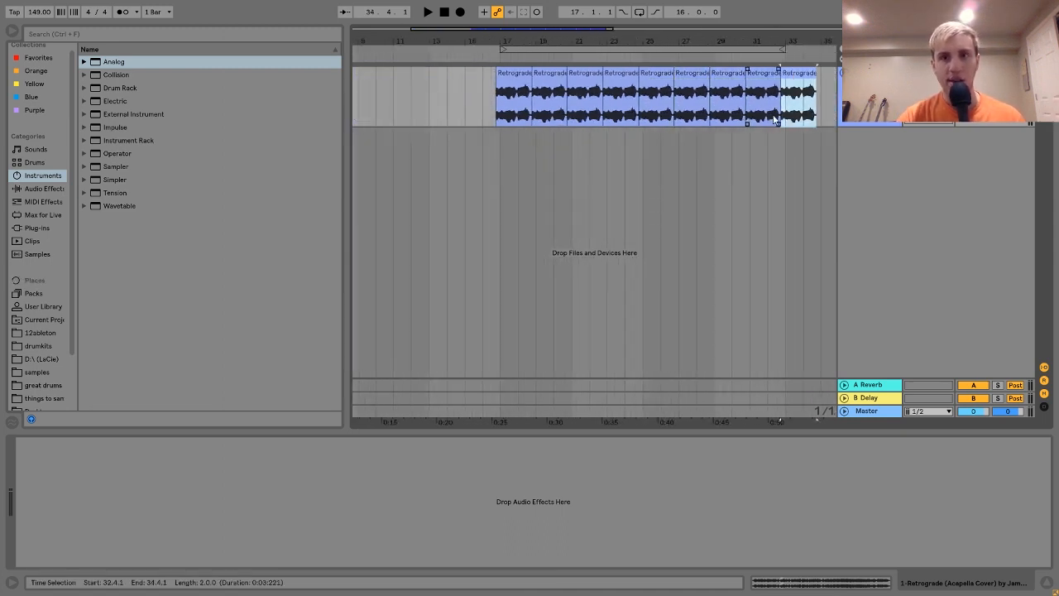
- Loop the 16-bar section of repeated vocal clips from 17.1.1 to 33.1.1 and play it
{"action": "left_click_drag", "start_coordinate": [776, 120], "coordinate": [501, 111]}
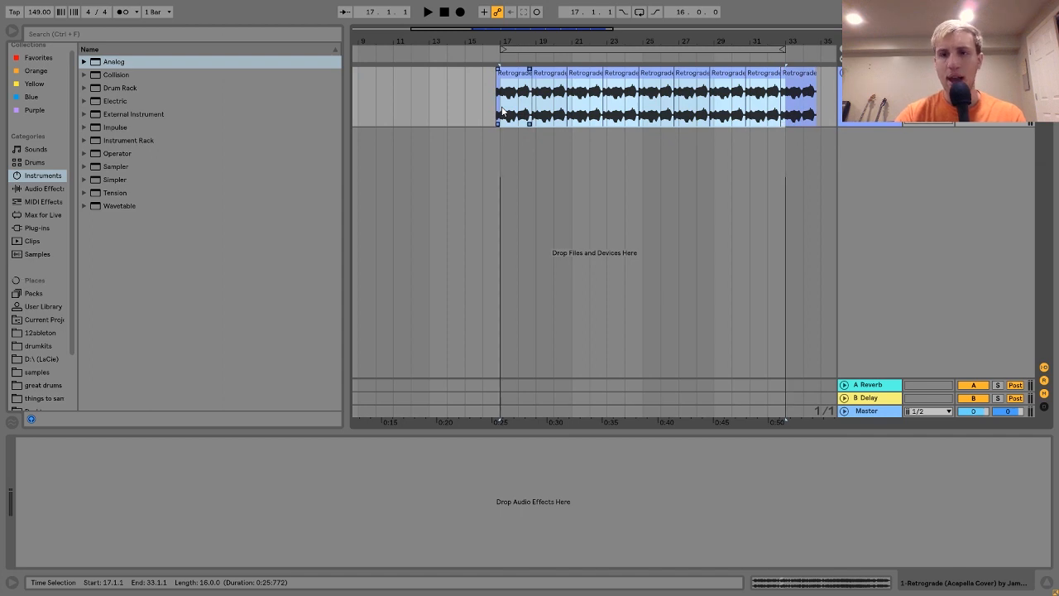
{"action": "key", "text": "ctrl+l"}
{"action": "key", "text": "space"}
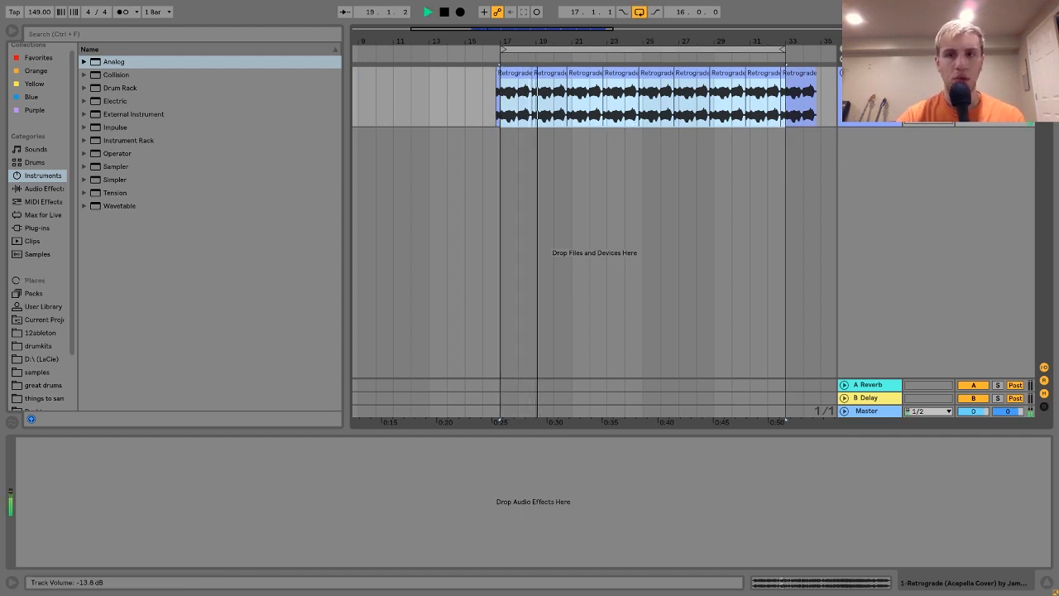
- Select all nine vocal clips and examine their shared sample settings before returning to the track's device chain
{"action": "left_click", "coordinate": [802, 74]}
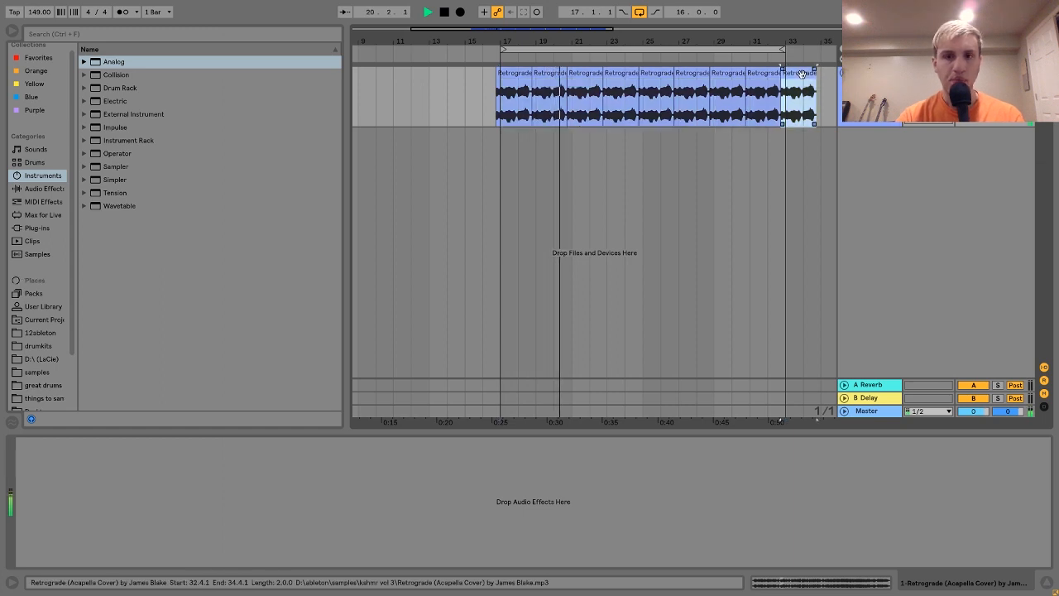
{"action": "left_click", "coordinate": [518, 74], "text": "shift"}
{"action": "left_click", "coordinate": [853, 584]}
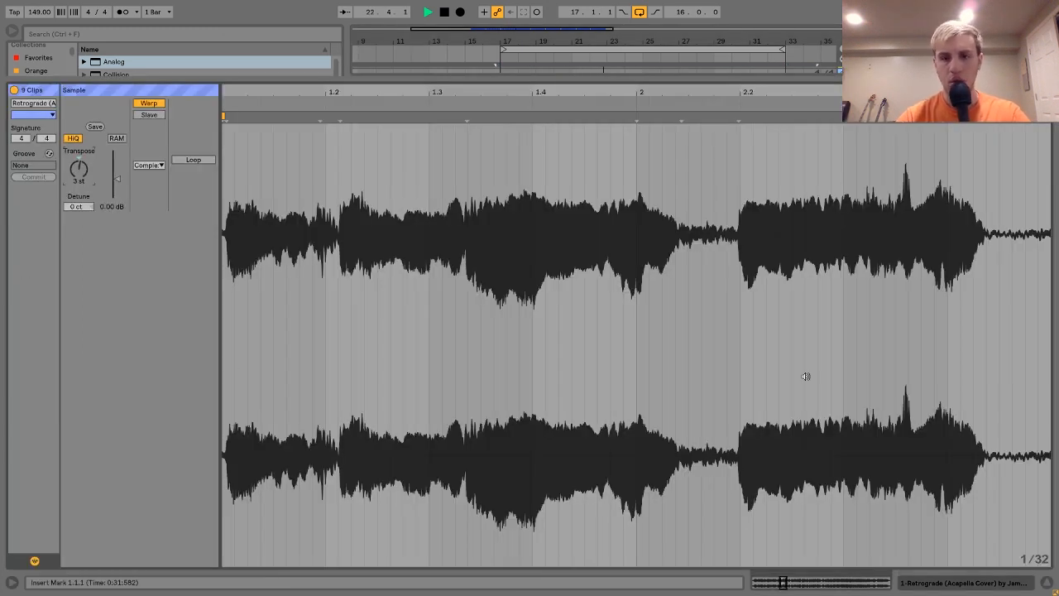
{"action": "left_click", "coordinate": [969, 586]}
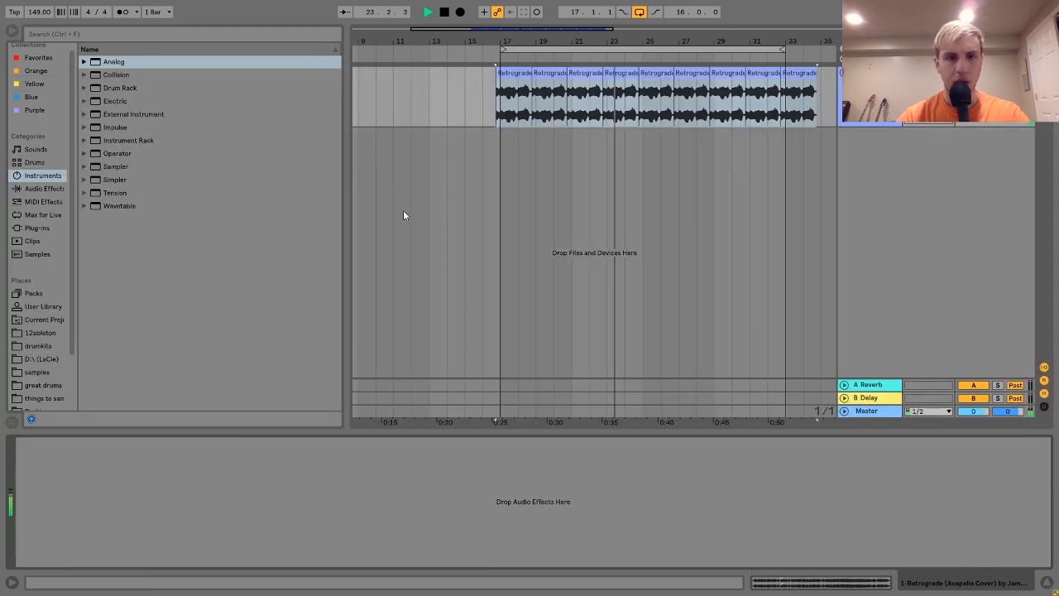
- Add the EQ Eight audio effect to the vocal track
{"action": "left_click", "coordinate": [46, 188]}
{"action": "key", "text": "Down"}
{"action": "key", "text": "Down"}
{"action": "key", "text": "Down"}
{"action": "key", "text": "Down"}
{"action": "key", "text": "Down"}
{"action": "key", "text": "Down"}
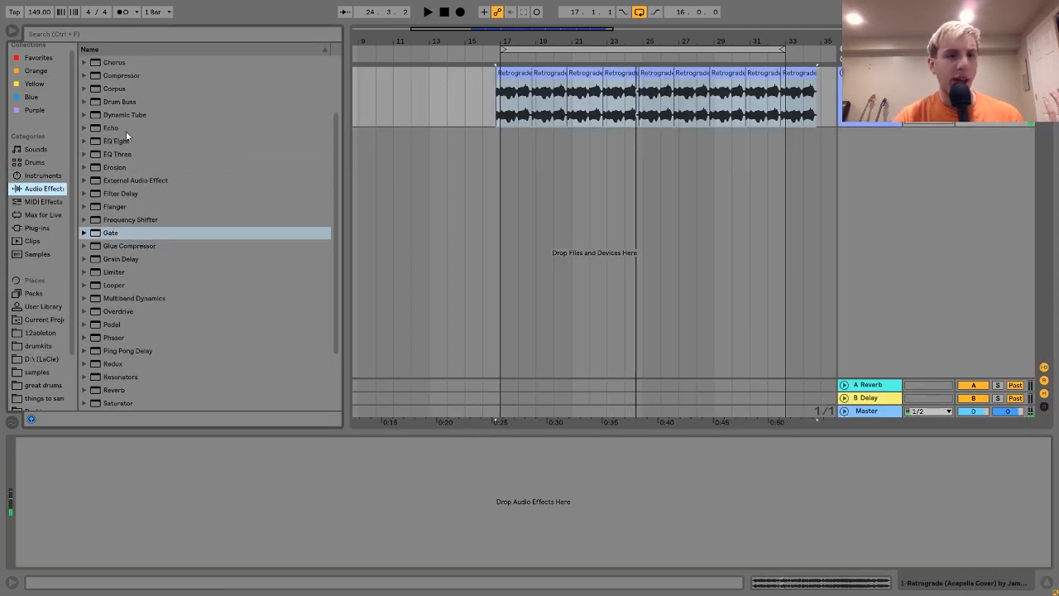
{"action": "left_click", "coordinate": [120, 141]}
- Change band 1 of EQ Eight to a low-cut filter and set its frequency to 469 Hz
{"action": "left_click", "coordinate": [65, 550]}
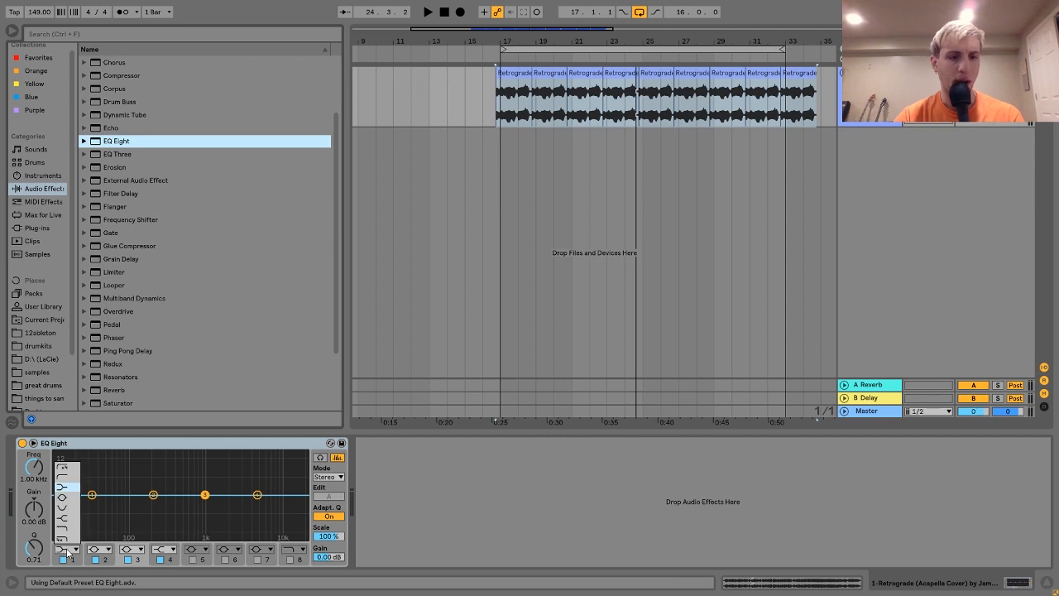
{"action": "left_click", "coordinate": [68, 477]}
{"action": "left_click_drag", "start_coordinate": [38, 471], "coordinate": [39, 430]}
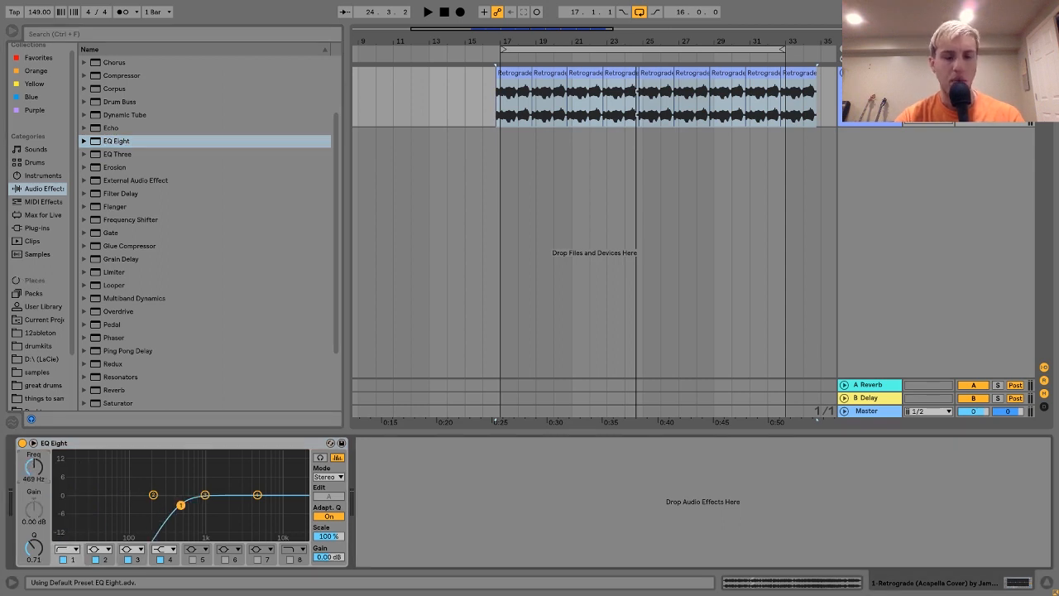
- Enable EQ Eight's high-cut band 8 at about 3.03 kHz with a Q of 2.50, and play the filtered vocal loop
{"action": "left_click", "coordinate": [290, 559]}
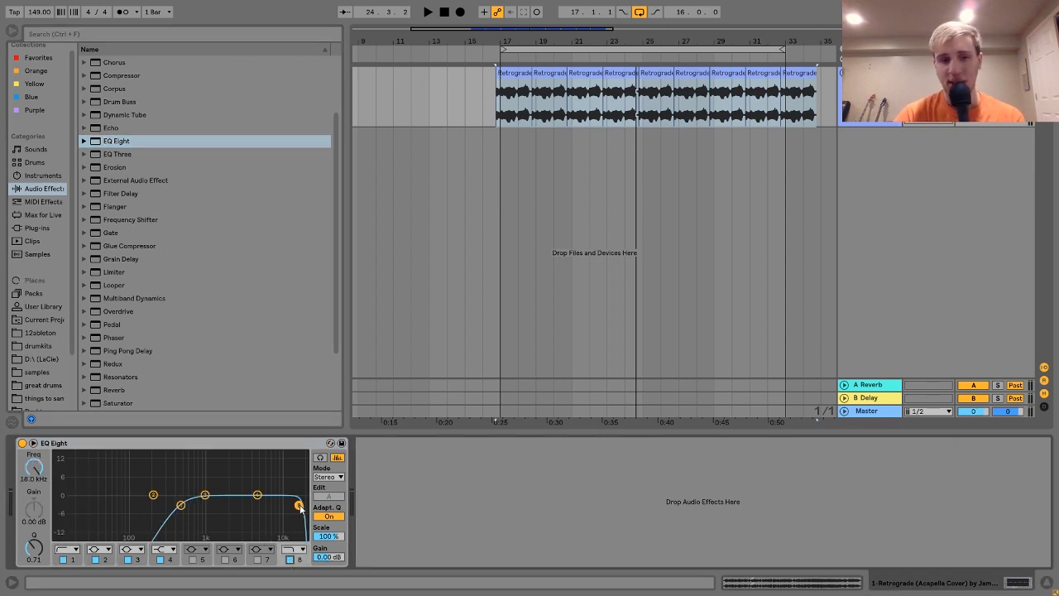
{"action": "left_click_drag", "start_coordinate": [303, 507], "coordinate": [240, 484]}
{"action": "key", "text": "space"}
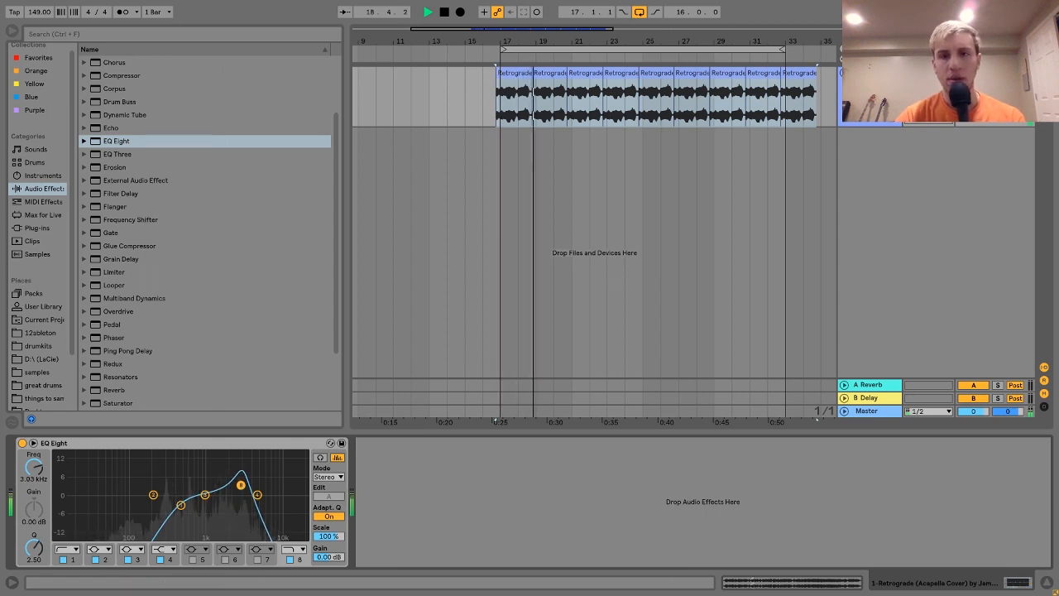
{"action": "left_click", "coordinate": [752, 120]}
{"action": "scroll", "coordinate": [752, 120], "scroll_direction": "right", "scroll_amount": 1}
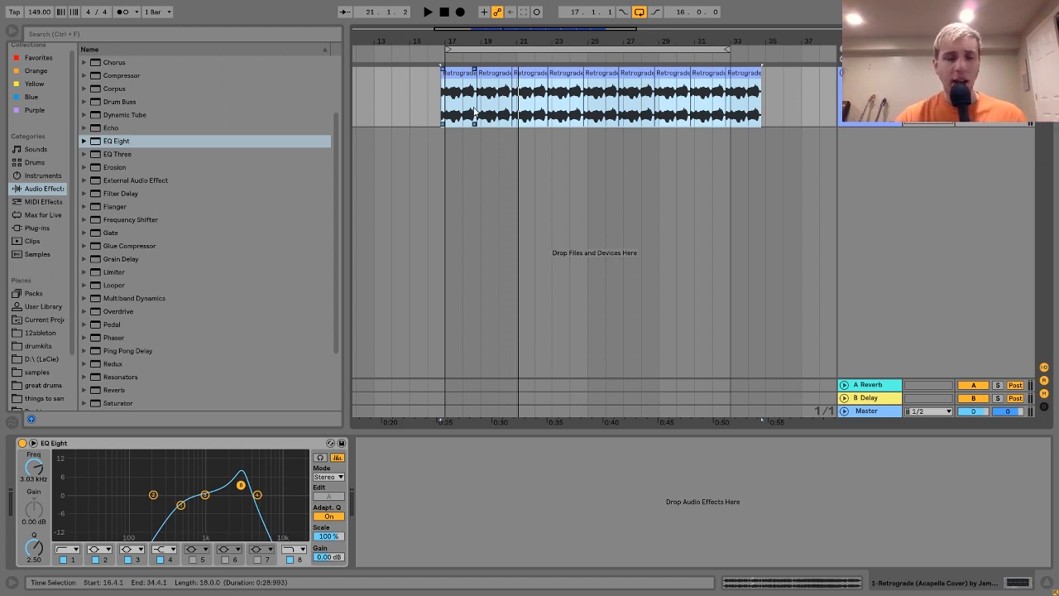
{"action": "scroll", "coordinate": [475, 112], "scroll_direction": "up", "scroll_amount": 5}
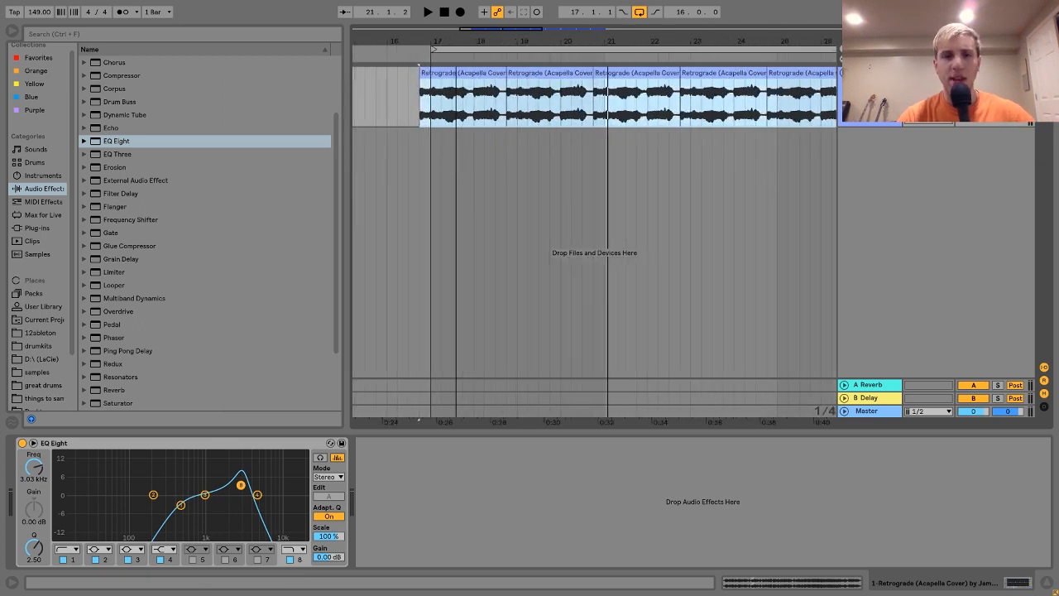
{"action": "left_click_drag", "start_coordinate": [440, 41], "coordinate": [420, 40]}
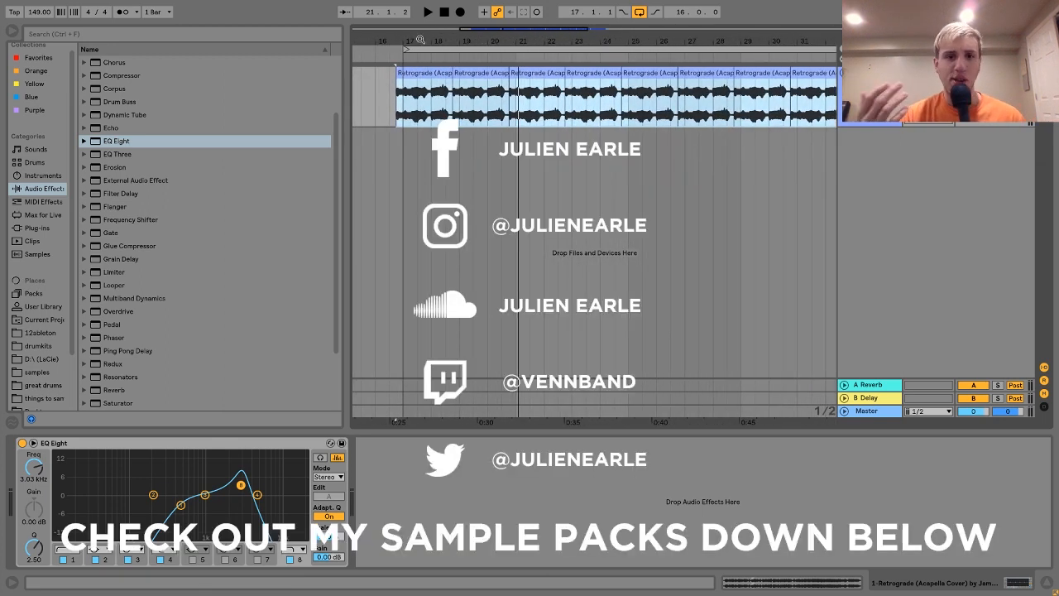